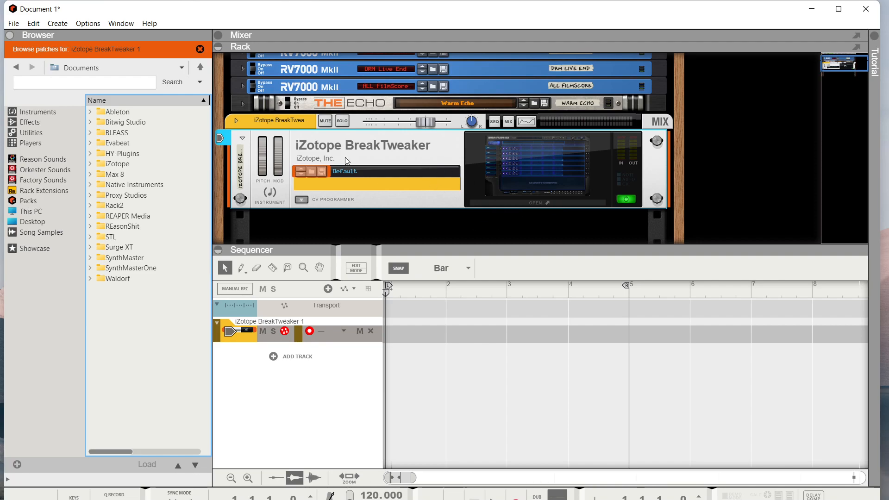
Step: Open the iZotope BreakTweaker device's plugin window, reposition it over the rack and close its preset browser
{"action": "left_click", "coordinate": [533, 205]}
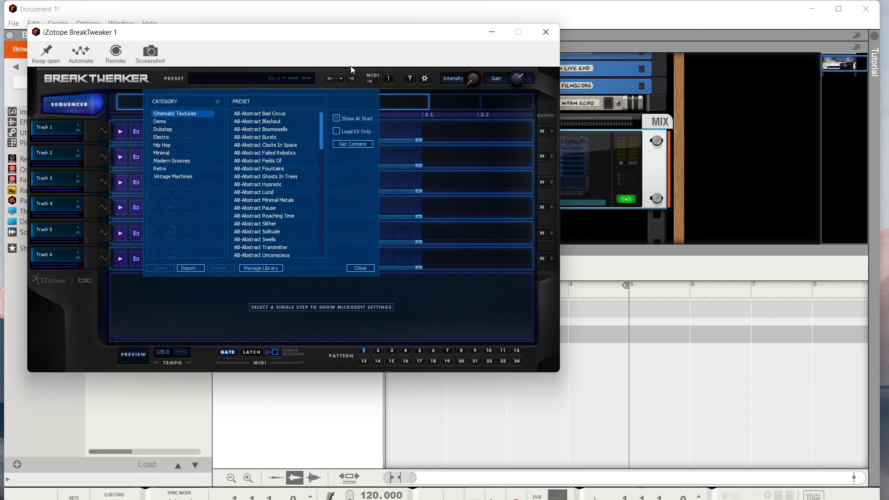
{"action": "left_click_drag", "start_coordinate": [344, 41], "coordinate": [484, 55]}
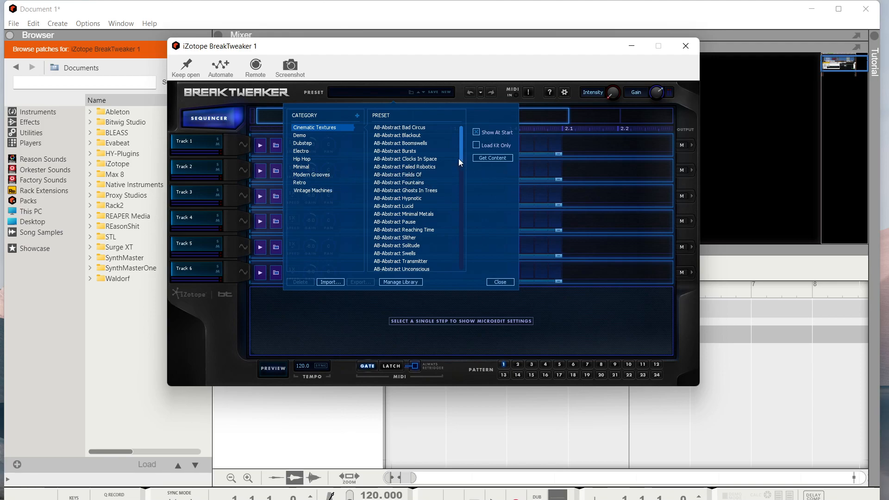
{"action": "left_click", "coordinate": [507, 284]}
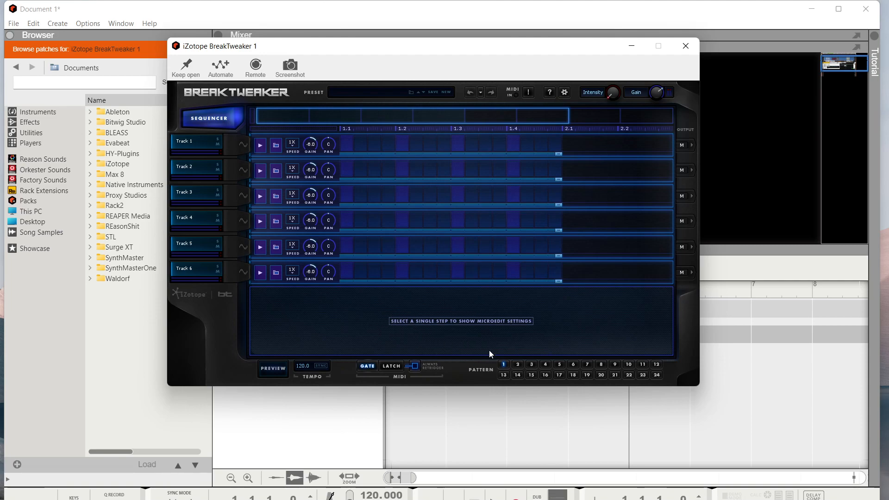
Step: Set Track 2's first generator type to Synth and return to the sequencer grid
{"action": "left_click", "coordinate": [242, 171]}
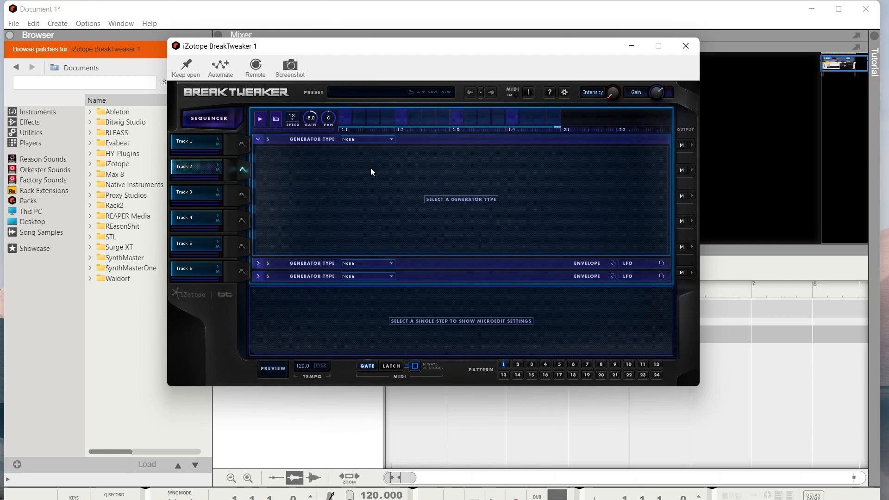
{"action": "left_click", "coordinate": [370, 139]}
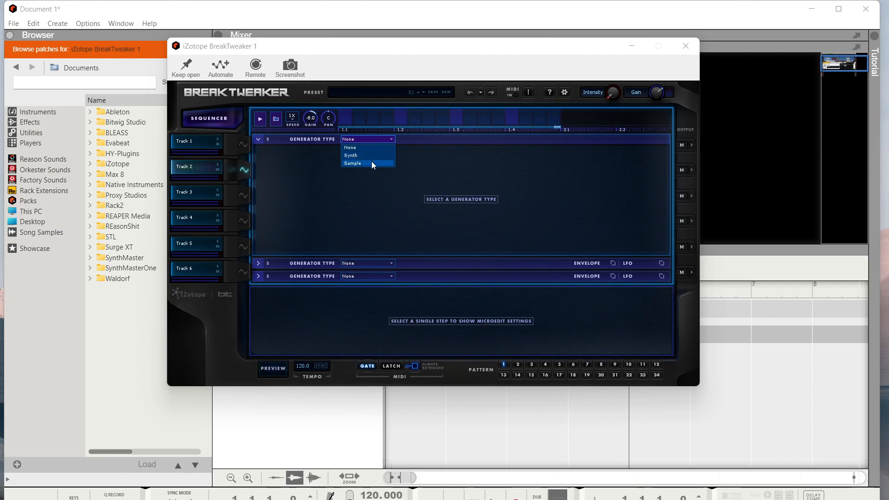
{"action": "left_click", "coordinate": [341, 167]}
{"action": "left_click", "coordinate": [368, 265]}
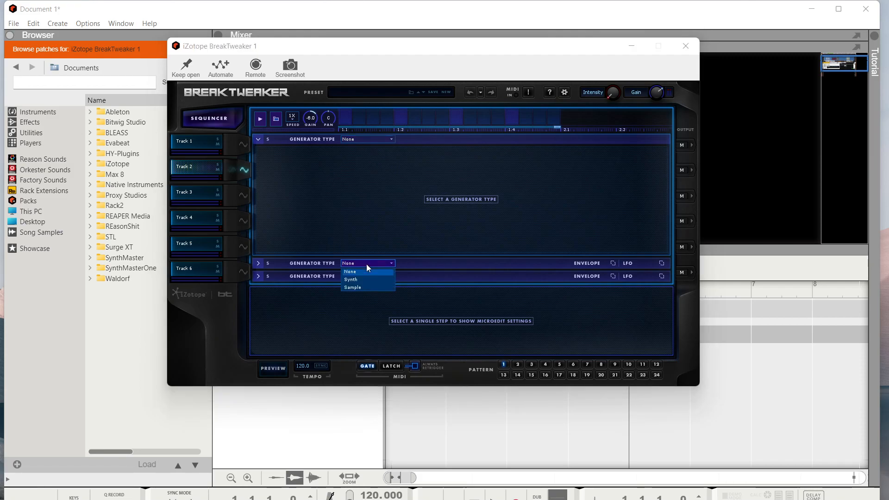
{"action": "left_click", "coordinate": [348, 182]}
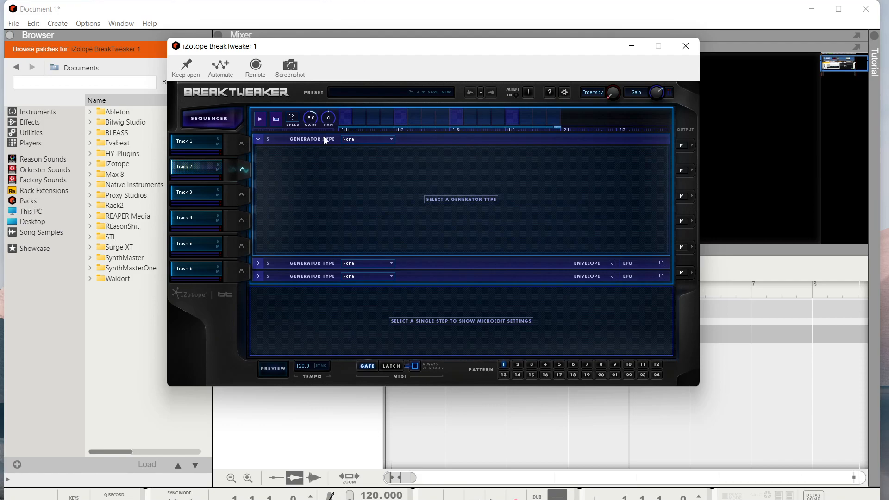
{"action": "left_click", "coordinate": [361, 139]}
{"action": "left_click", "coordinate": [360, 156]}
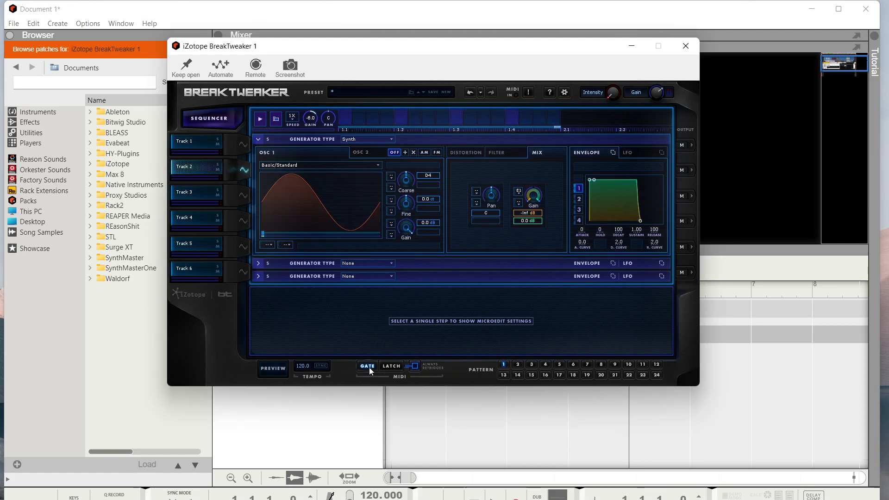
{"action": "left_click", "coordinate": [242, 145]}
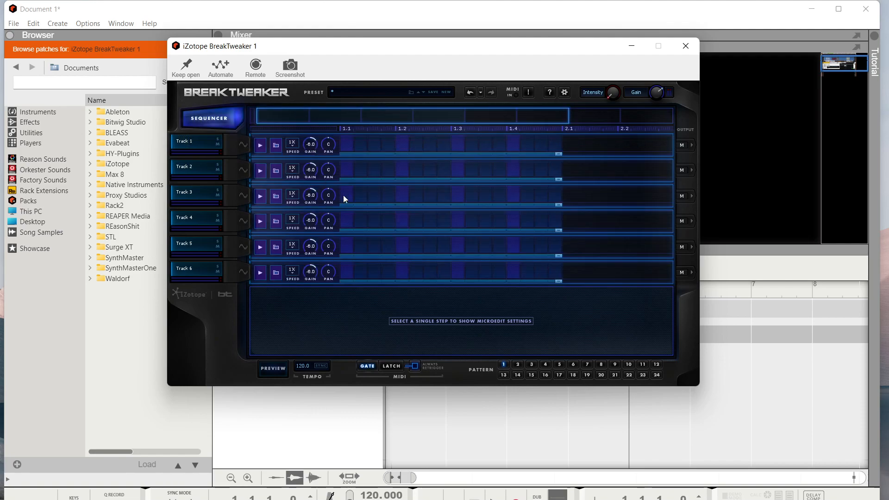
Step: Place steps in cells 1, 5, 8, 9 and 13 of Track 1 and cells 1, 3, 7 and 12 of Track 2
{"action": "left_click", "coordinate": [346, 144]}
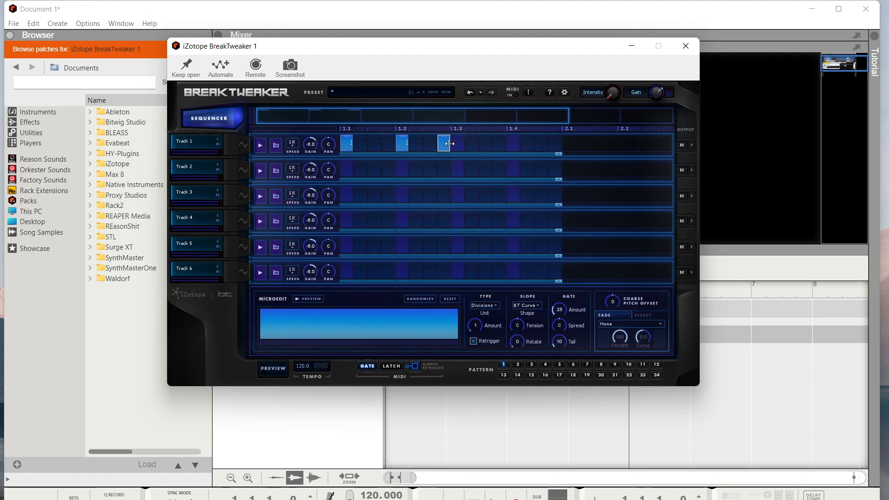
{"action": "left_click", "coordinate": [514, 145]}
{"action": "left_click", "coordinate": [349, 173]}
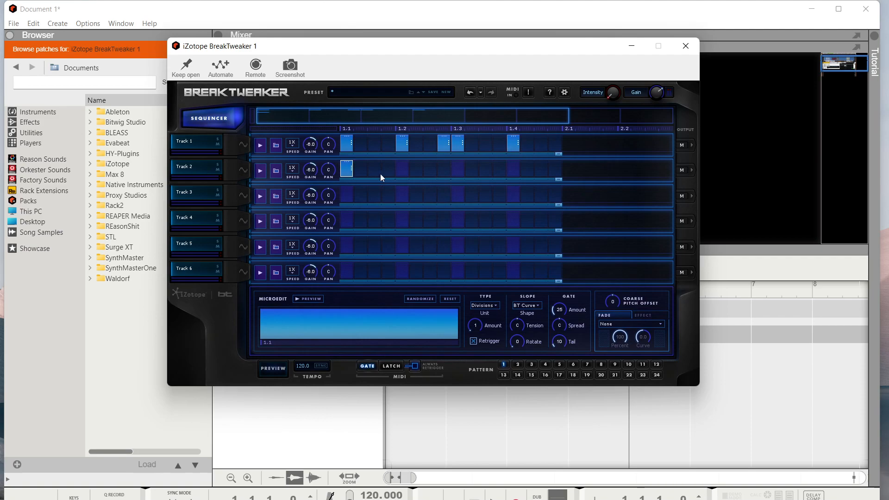
{"action": "left_click", "coordinate": [376, 172]}
{"action": "left_click", "coordinate": [430, 170]}
{"action": "left_click", "coordinate": [500, 170]}
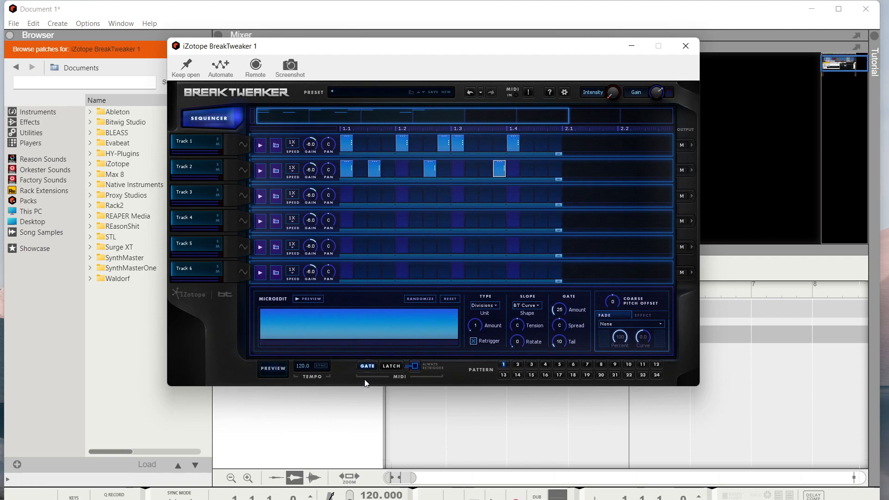
Step: Start the pattern preview and place steps in cells 1, 6, 9 and 15 of Track 3
{"action": "left_click", "coordinate": [286, 374]}
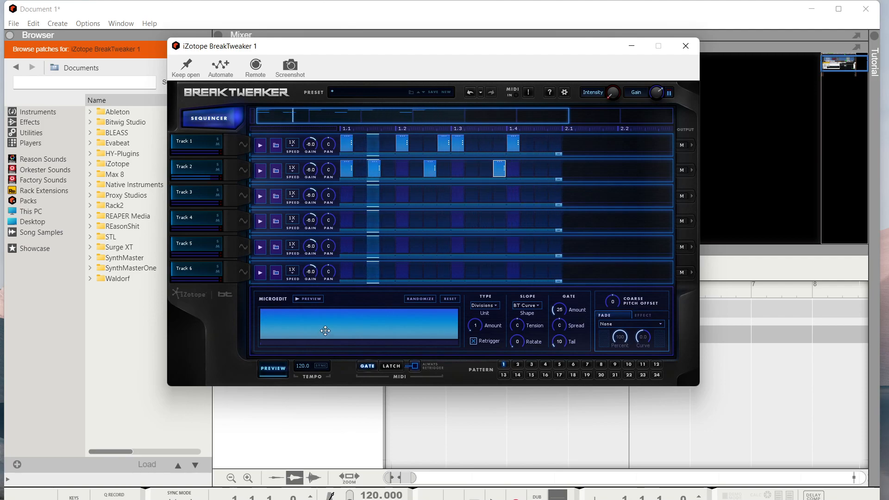
{"action": "left_click", "coordinate": [346, 194]}
{"action": "left_click", "coordinate": [458, 195]}
{"action": "left_click", "coordinate": [541, 194]}
{"action": "left_click", "coordinate": [416, 195]}
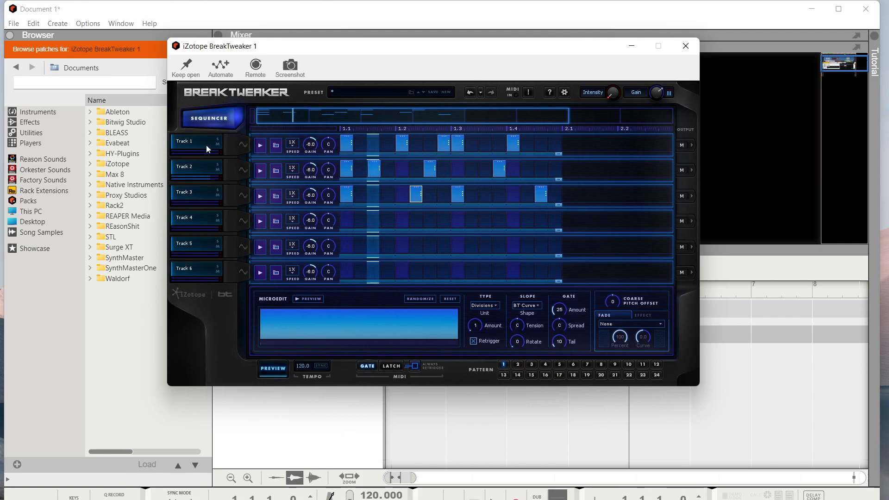
Step: Set Track 1's first generator type to Sample and load AB-Kick Metallic1.wav from the 1-Kick library
{"action": "left_click", "coordinate": [247, 146]}
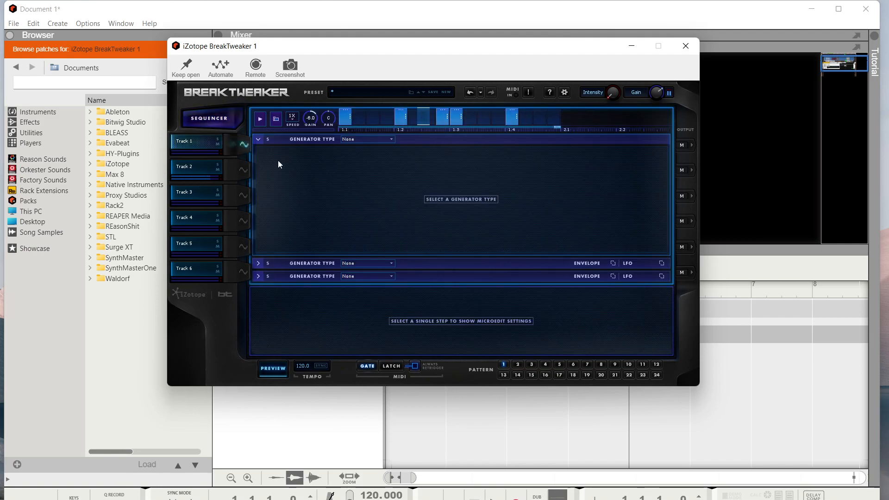
{"action": "left_click", "coordinate": [361, 139]}
{"action": "left_click", "coordinate": [368, 161]}
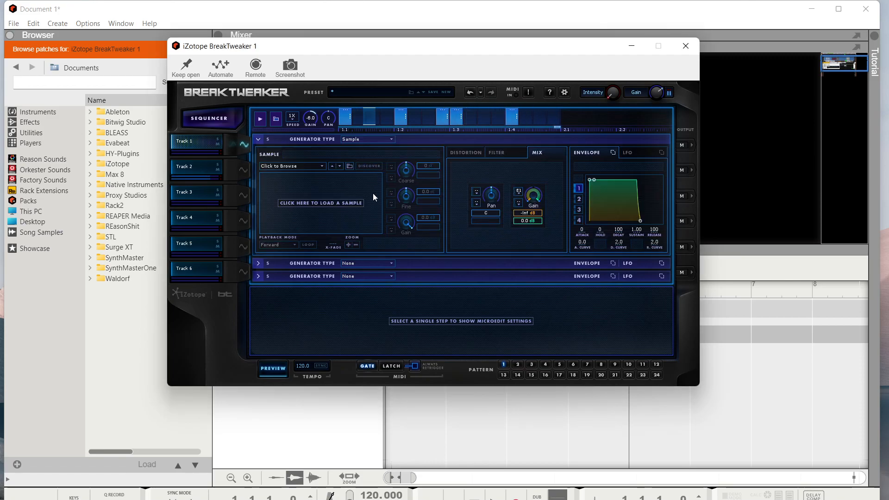
{"action": "left_click", "coordinate": [375, 194]}
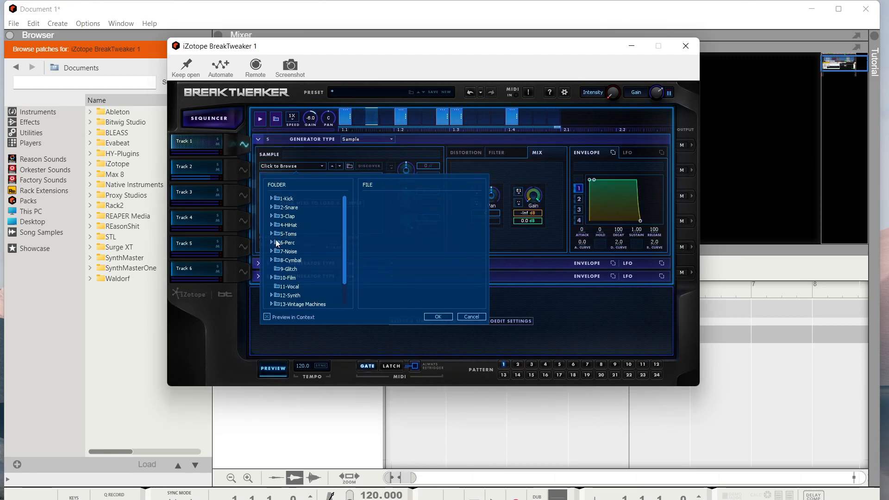
{"action": "left_click", "coordinate": [288, 199]}
{"action": "left_click", "coordinate": [294, 225]}
{"action": "left_click", "coordinate": [418, 243]}
{"action": "double_click", "coordinate": [416, 241]}
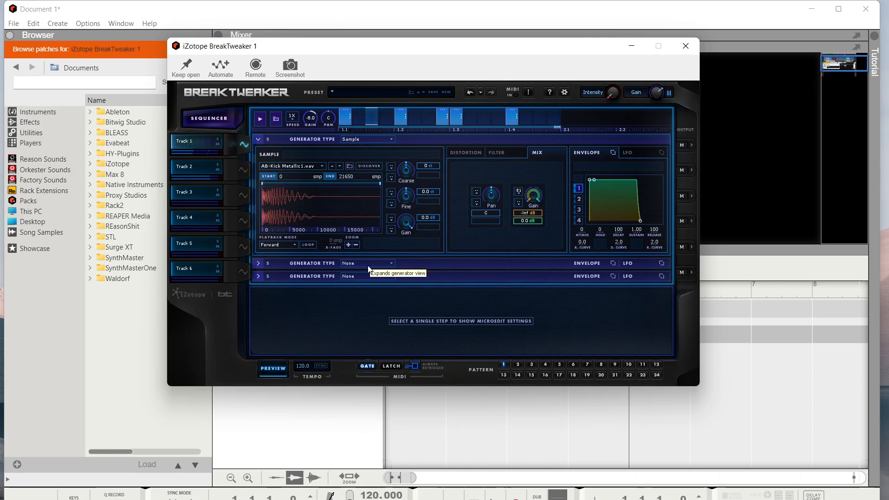
Step: Set Track 3's first generator type to Sample and load BT-Hat Shake 1.wav from the 4-HHat library
{"action": "left_click", "coordinate": [251, 196]}
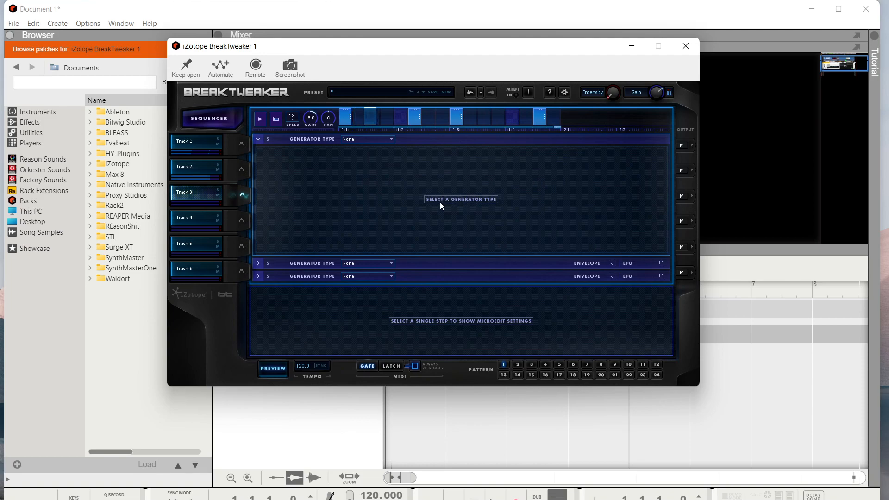
{"action": "left_click", "coordinate": [358, 139]}
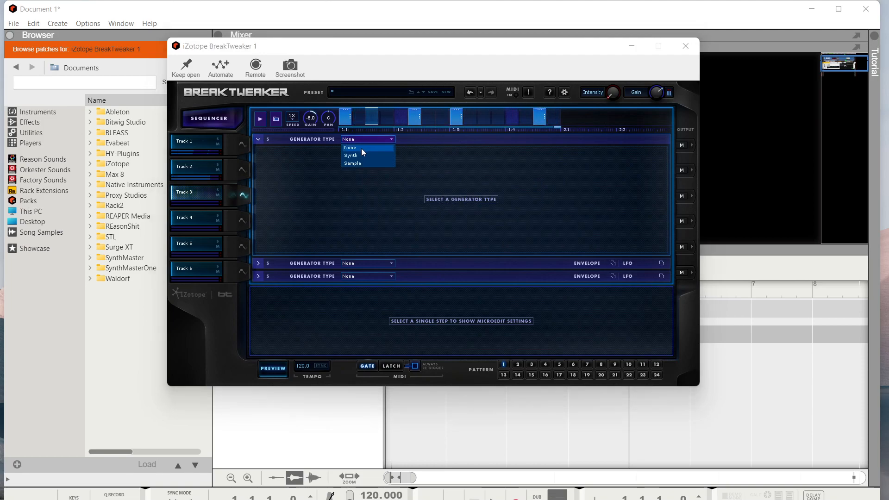
{"action": "left_click", "coordinate": [361, 163]}
{"action": "left_click", "coordinate": [324, 204]}
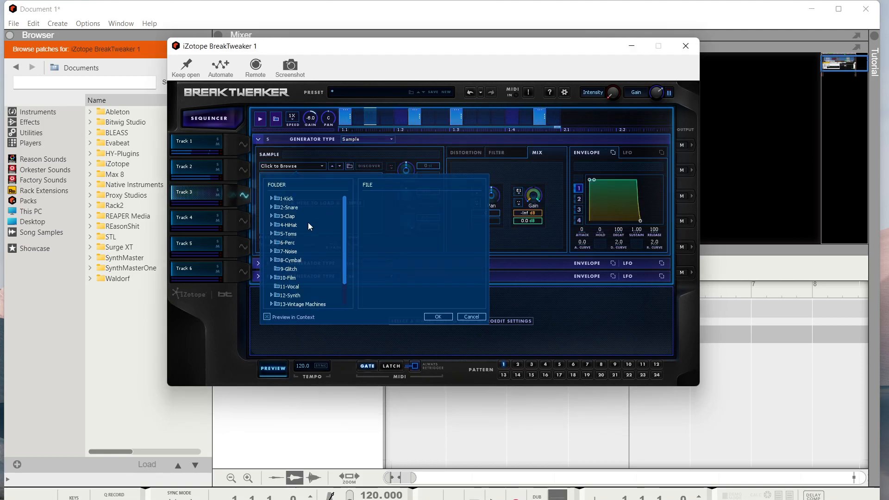
{"action": "left_click", "coordinate": [296, 261]}
{"action": "left_click", "coordinate": [294, 262]}
{"action": "left_click", "coordinate": [299, 267]}
{"action": "left_click", "coordinate": [299, 261]}
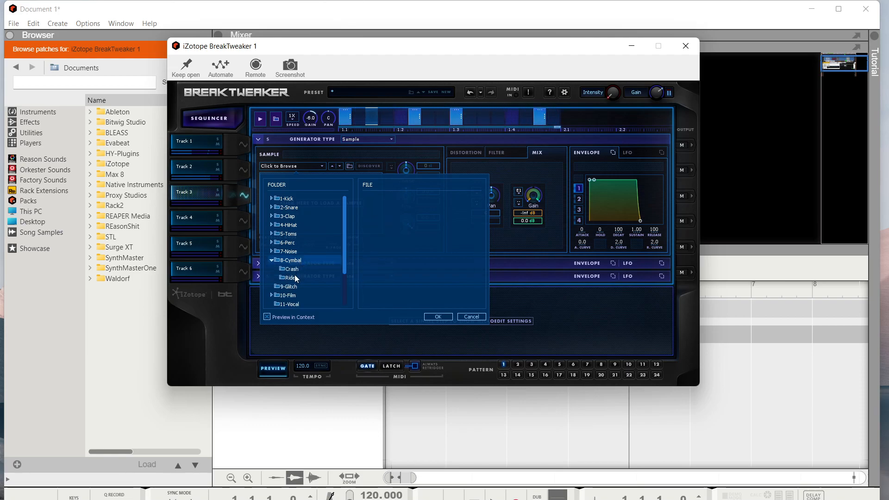
{"action": "left_click", "coordinate": [290, 226]}
{"action": "left_click", "coordinate": [297, 241]}
{"action": "left_click", "coordinate": [387, 207]}
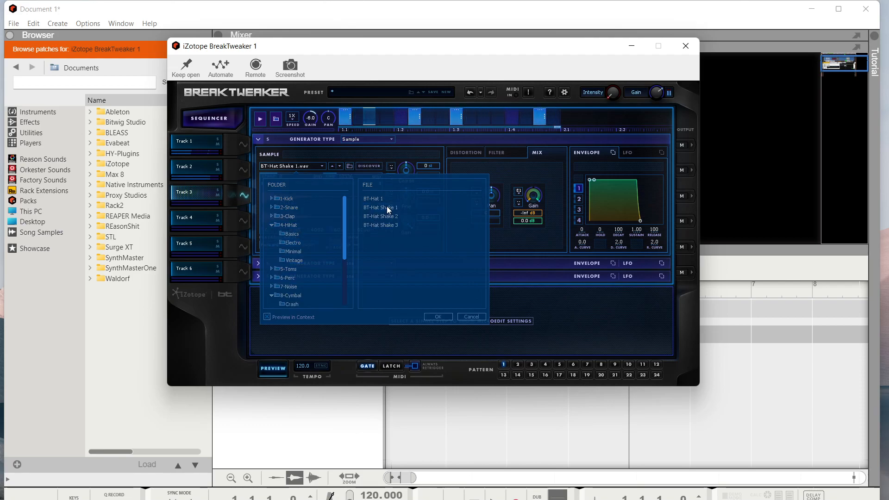
{"action": "left_click", "coordinate": [387, 206]}
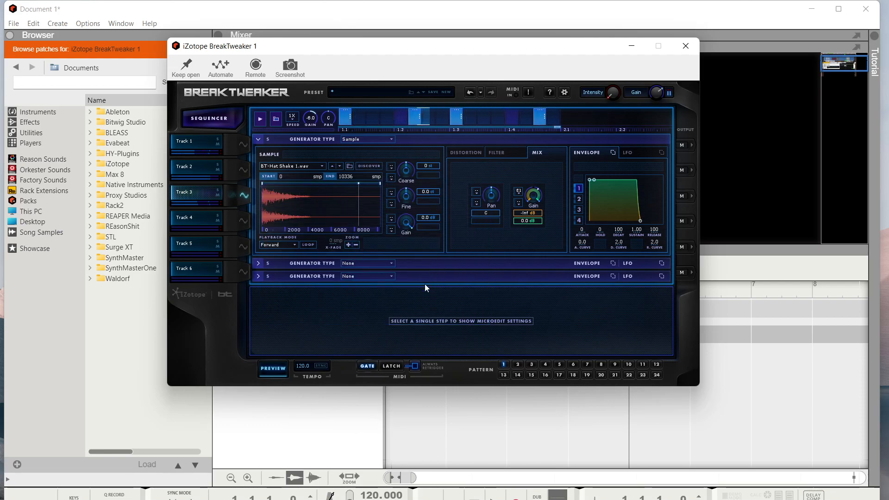
Step: Back in the sequencer grid, add Track 3 steps in cells 3 and 5 and stretch its cell 6 step to two cells
{"action": "left_click", "coordinate": [246, 196]}
{"action": "left_click", "coordinate": [371, 192]}
{"action": "left_click", "coordinate": [398, 196]}
{"action": "left_click", "coordinate": [417, 196]}
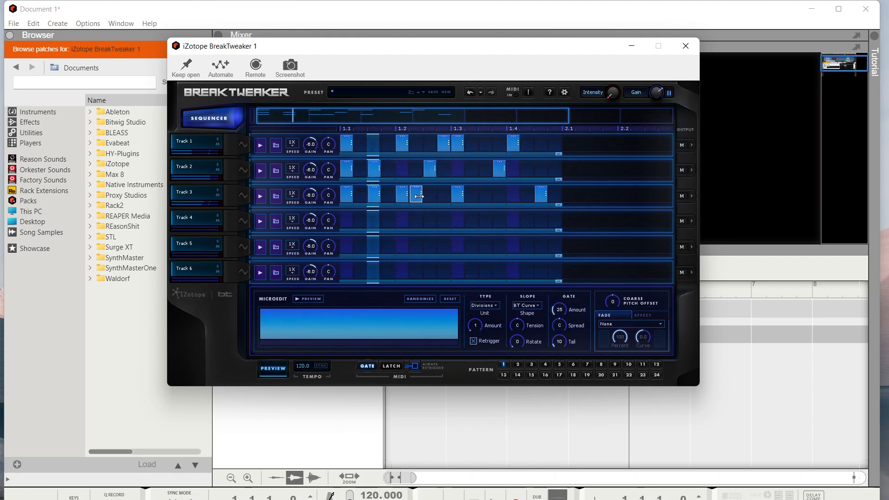
{"action": "left_click_drag", "start_coordinate": [418, 197], "coordinate": [433, 198]}
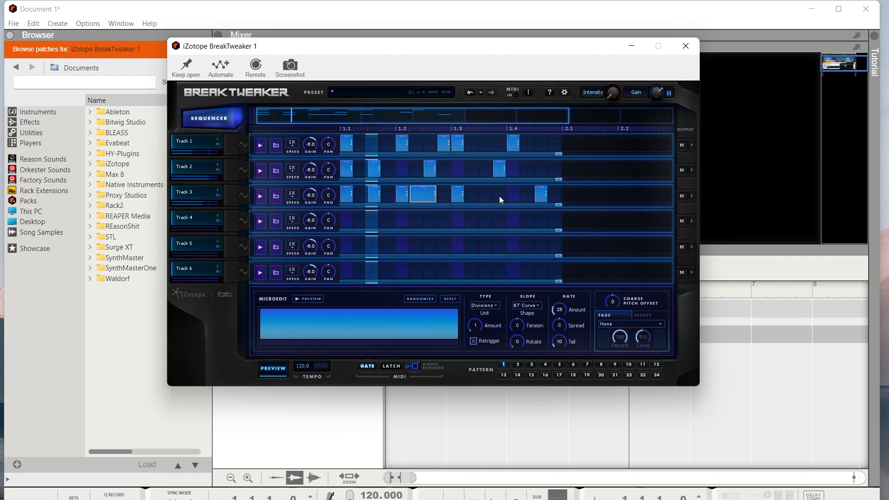
Step: Add Track 3 steps in cells 11 and 13 and delete the extra step placed in cell 14
{"action": "left_click", "coordinate": [486, 196]}
{"action": "left_click", "coordinate": [525, 196]}
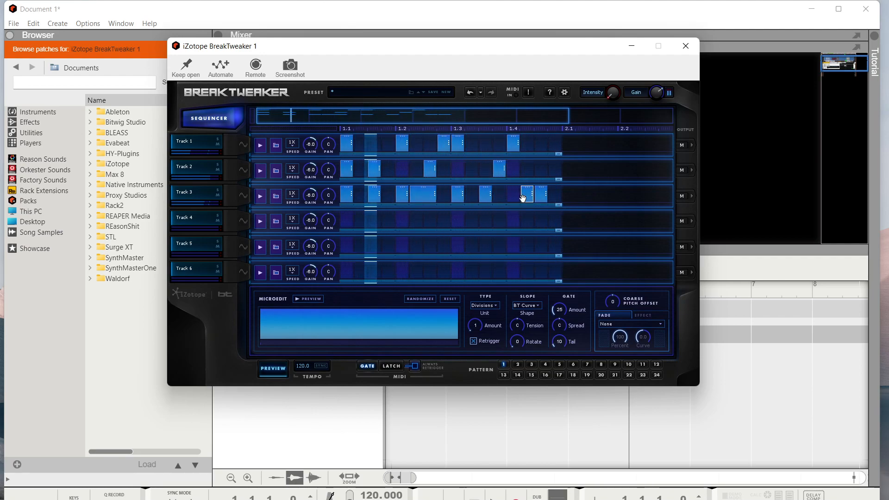
{"action": "left_click", "coordinate": [515, 196]}
{"action": "right_click", "coordinate": [532, 198]}
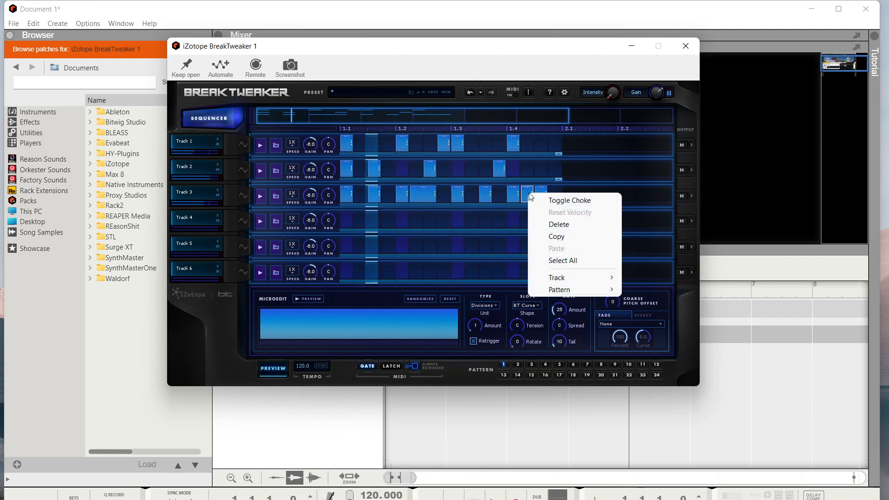
{"action": "left_click", "coordinate": [559, 224]}
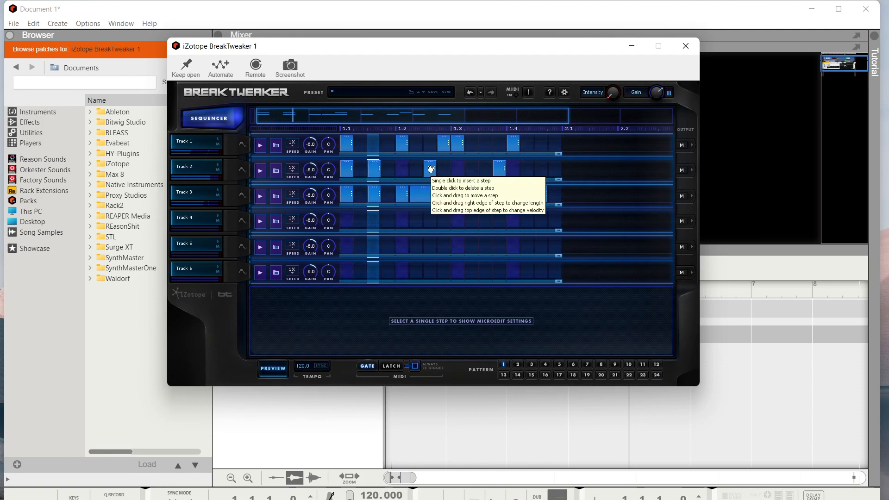
Step: Stop the preview, look through other pattern slots and return to pattern 1
{"action": "left_click", "coordinate": [274, 368]}
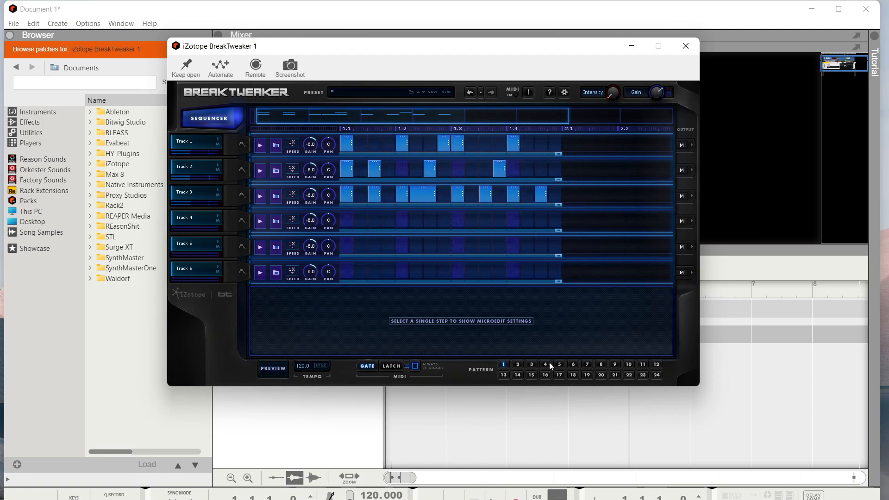
{"action": "left_click", "coordinate": [518, 365]}
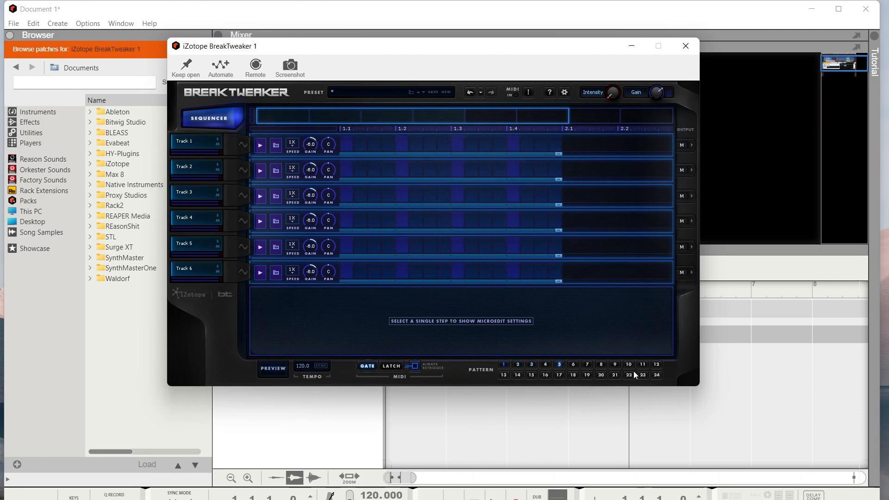
{"action": "left_click", "coordinate": [500, 367]}
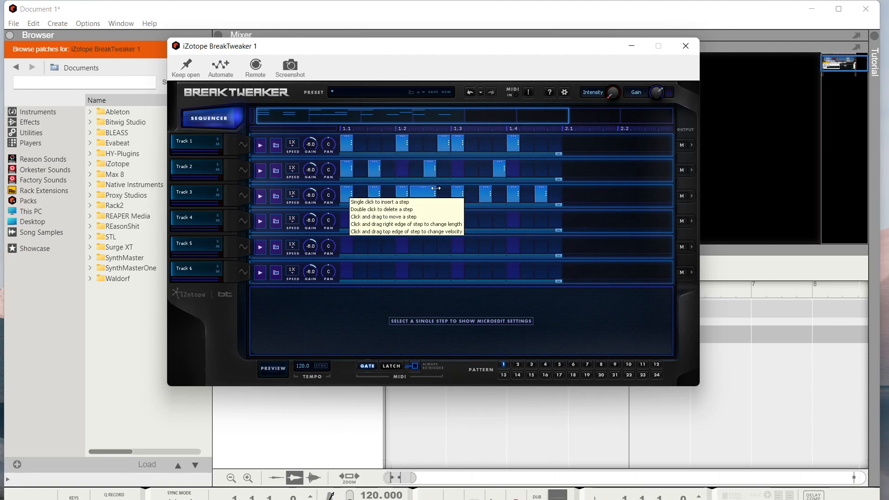
Step: Route Track 1 to output 1 and close the plugin window
{"action": "left_click", "coordinate": [690, 147]}
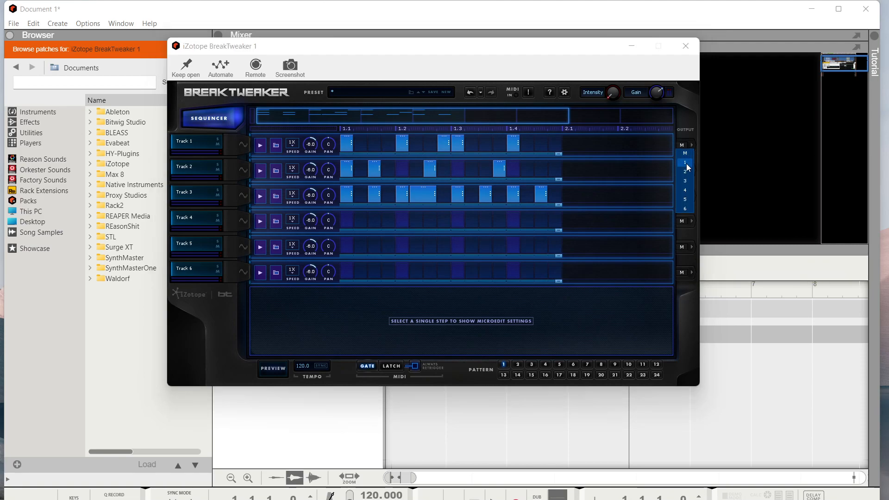
{"action": "left_click", "coordinate": [687, 164]}
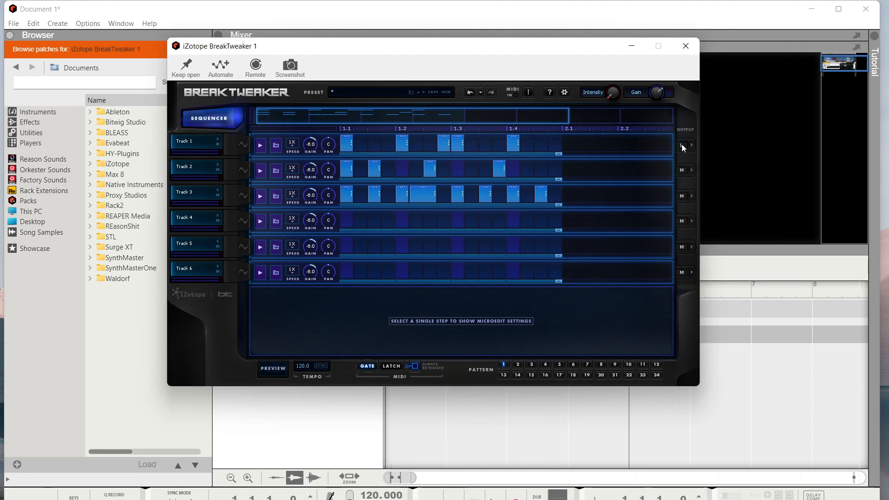
{"action": "left_click", "coordinate": [686, 46]}
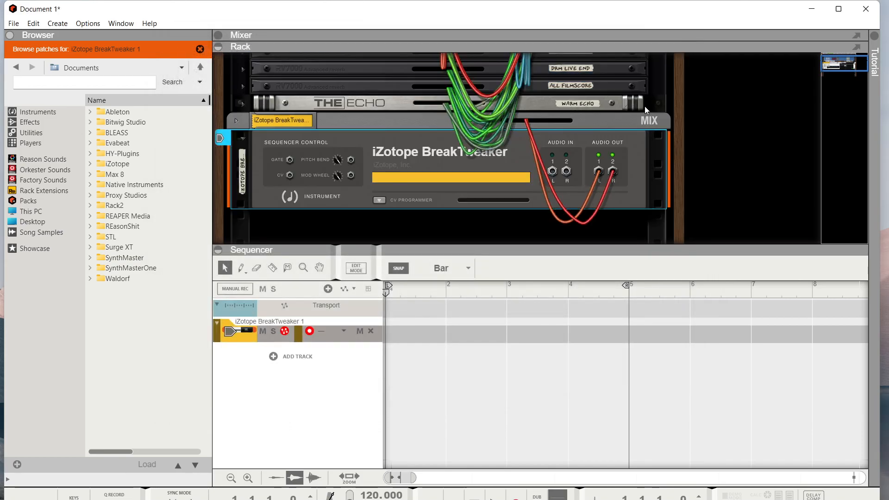
Step: Unfold the BreakTweaker device's CV programmer to look over its optional audio outputs and flip the rack back to the front
{"action": "left_click", "coordinate": [380, 201]}
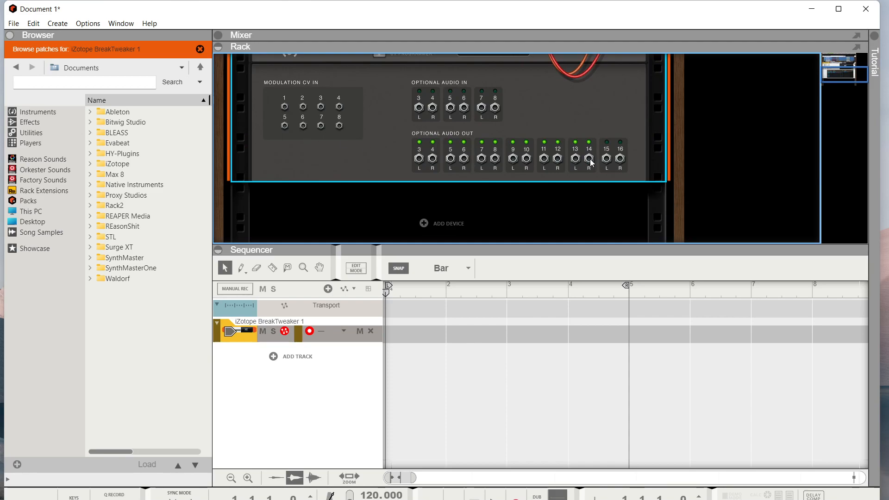
{"action": "key", "text": "Tab"}
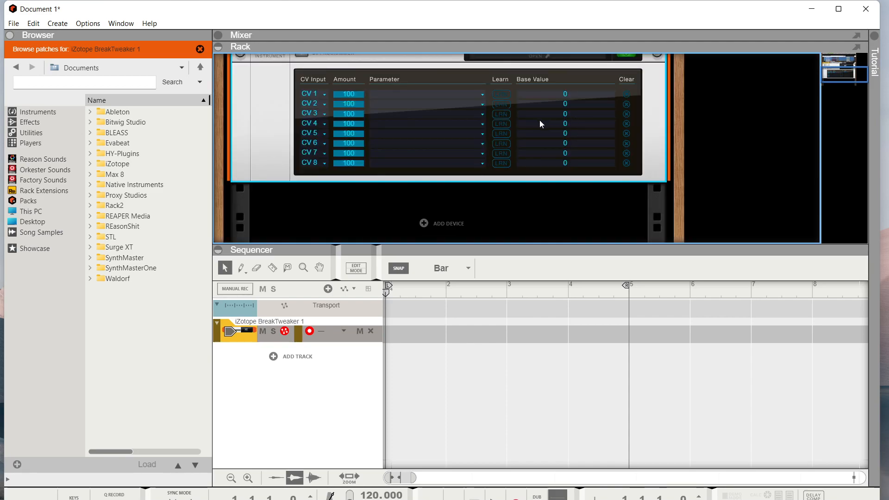
{"action": "scroll", "coordinate": [552, 139], "scroll_direction": "up", "scroll_amount": 3}
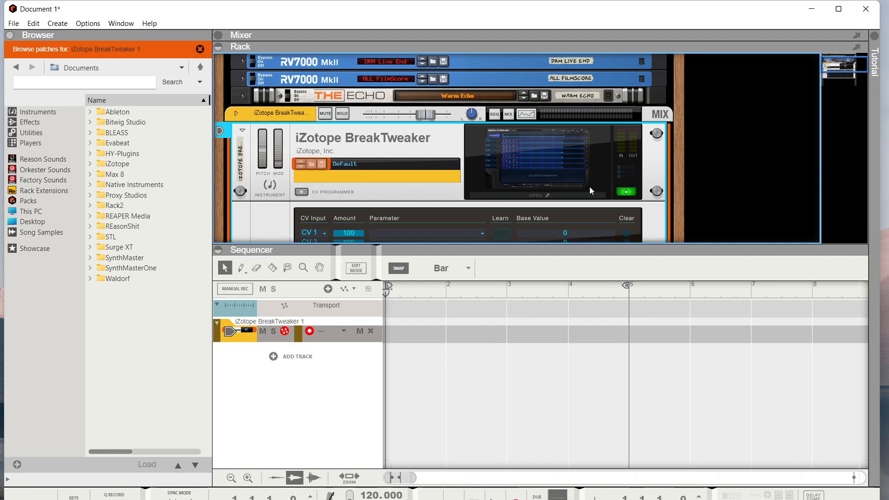
Step: Reopen the BreakTweaker plugin window, dismiss the preset browser and start the pattern preview
{"action": "left_click", "coordinate": [490, 186]}
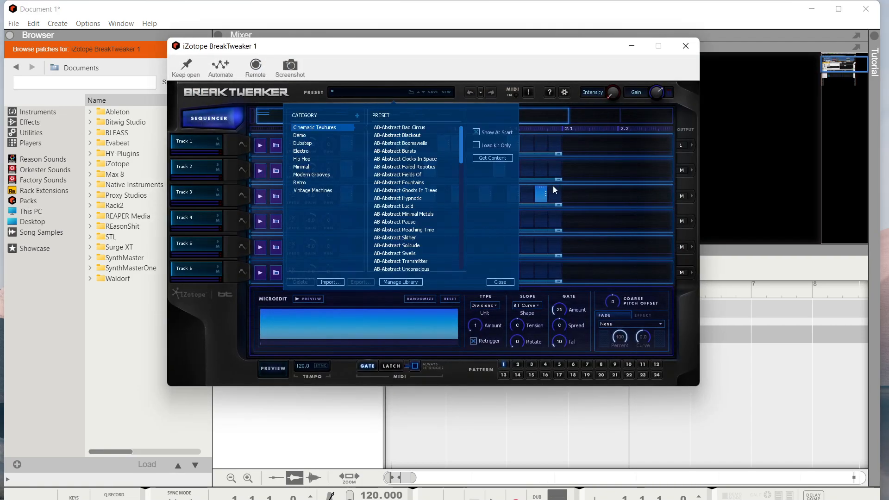
{"action": "left_click", "coordinate": [508, 285]}
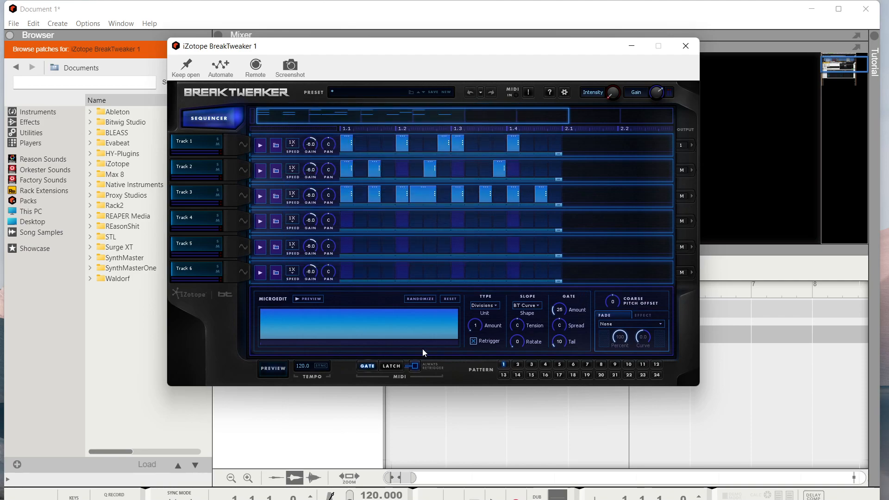
{"action": "key", "text": "space"}
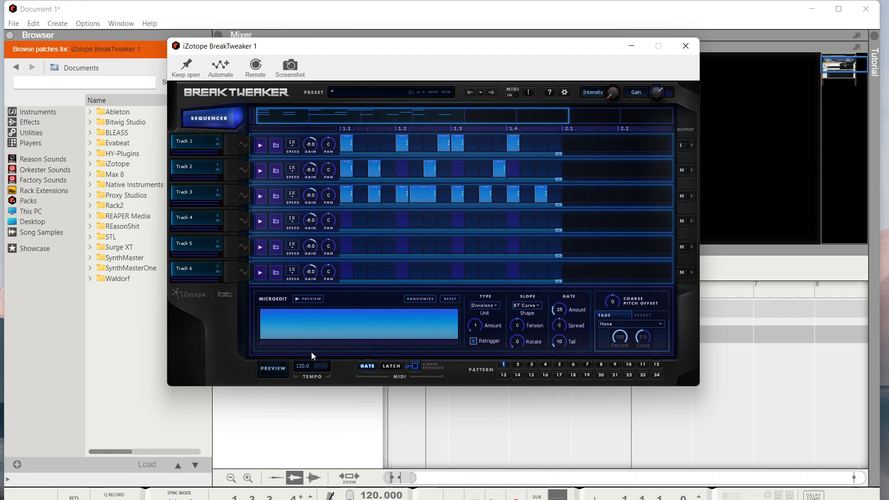
{"action": "left_click", "coordinate": [274, 367]}
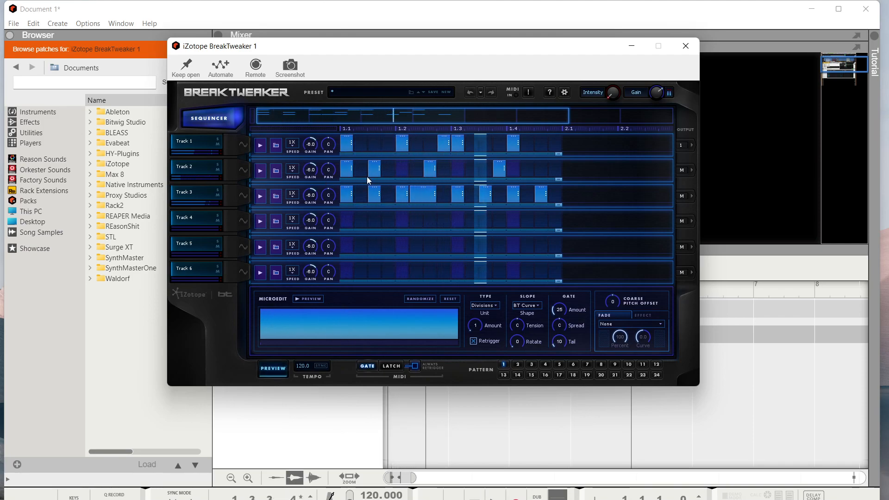
Step: Select Track 3's two-cell step and try different microedit division amounts, returning the amount to 1
{"action": "left_click", "coordinate": [426, 197]}
{"action": "left_click_drag", "start_coordinate": [348, 312], "coordinate": [354, 326]}
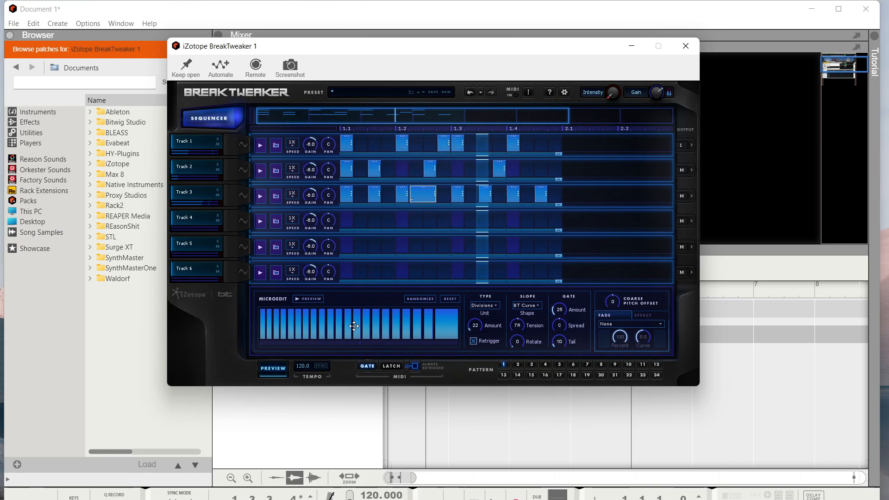
{"action": "left_click", "coordinate": [484, 306]}
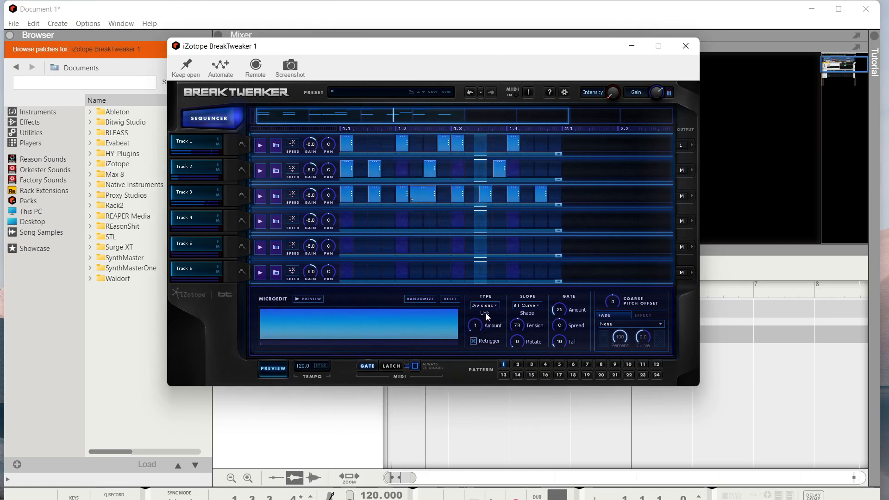
{"action": "left_click_drag", "start_coordinate": [393, 337], "coordinate": [396, 320]}
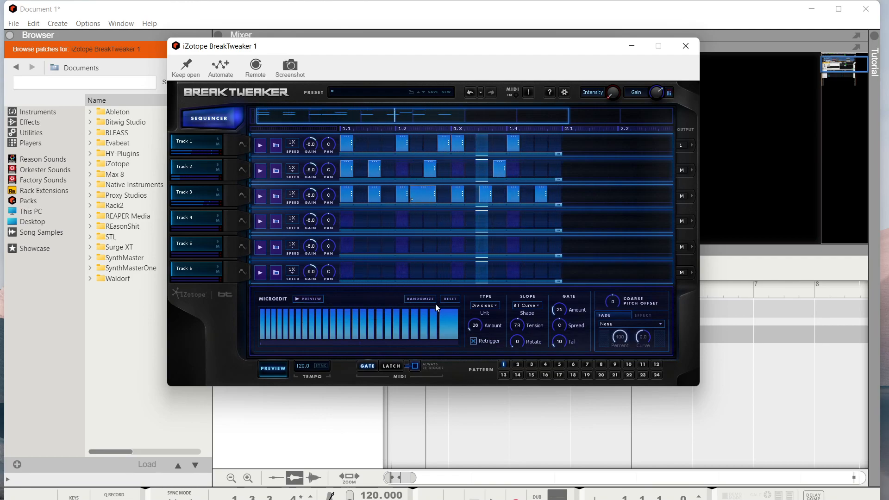
{"action": "left_click_drag", "start_coordinate": [406, 313], "coordinate": [406, 324]}
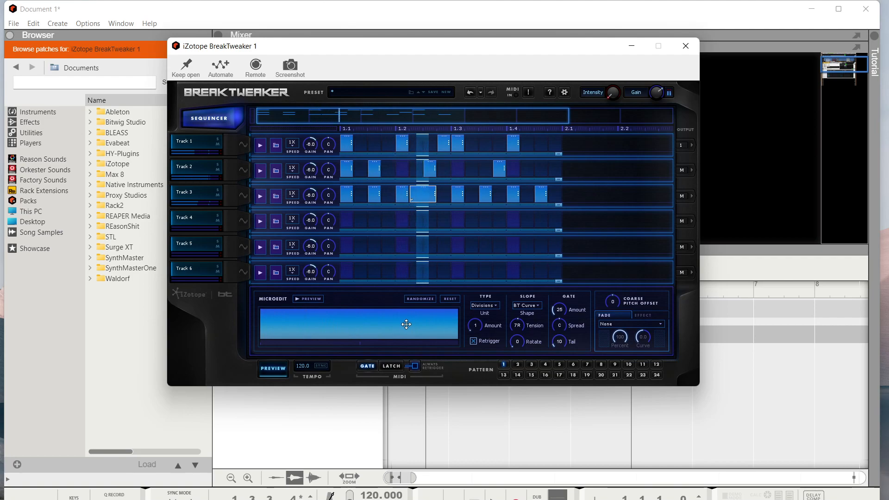
Step: Audition several randomized microedit settings for Track 3's two-cell step
{"action": "left_click", "coordinate": [419, 302]}
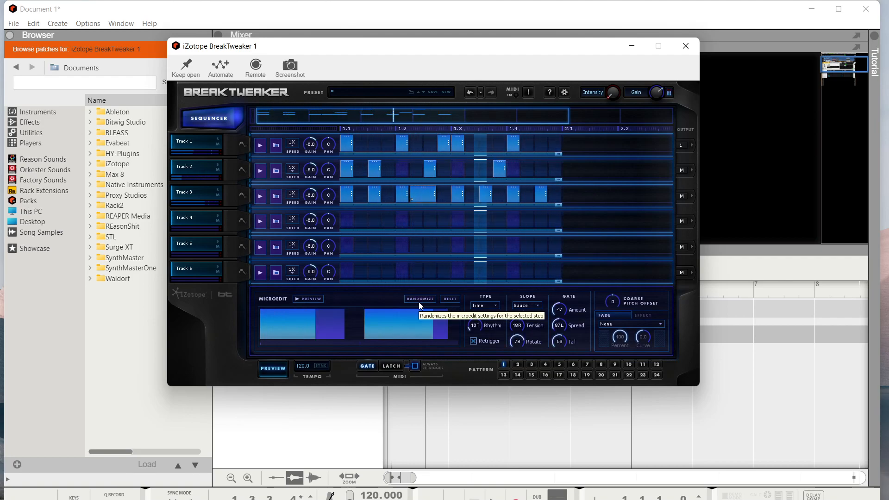
{"action": "left_click", "coordinate": [430, 301]}
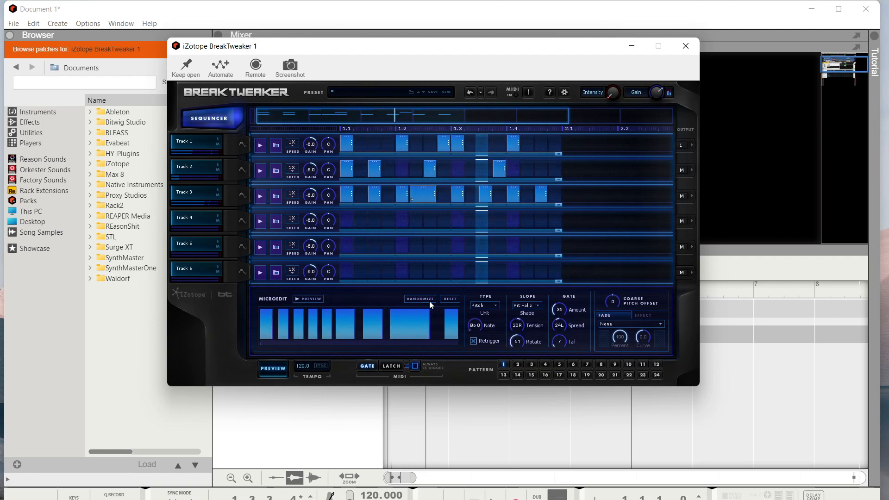
{"action": "left_click", "coordinate": [430, 302]}
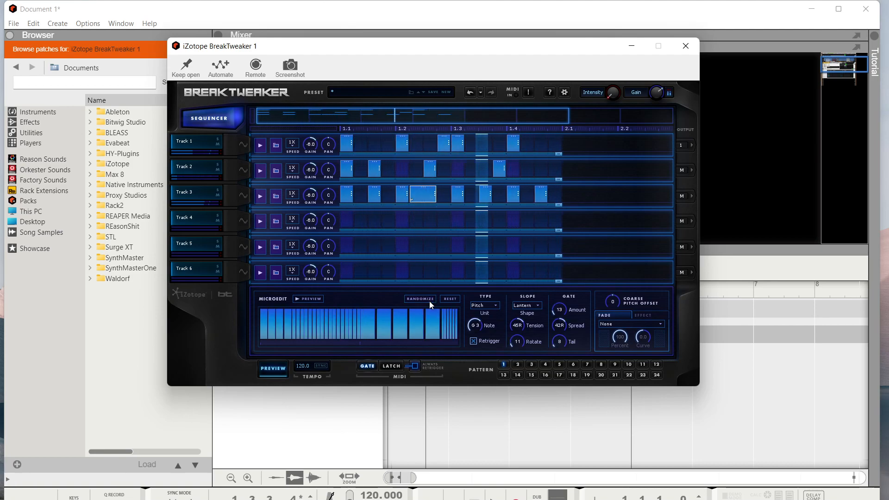
{"action": "left_click", "coordinate": [429, 301]}
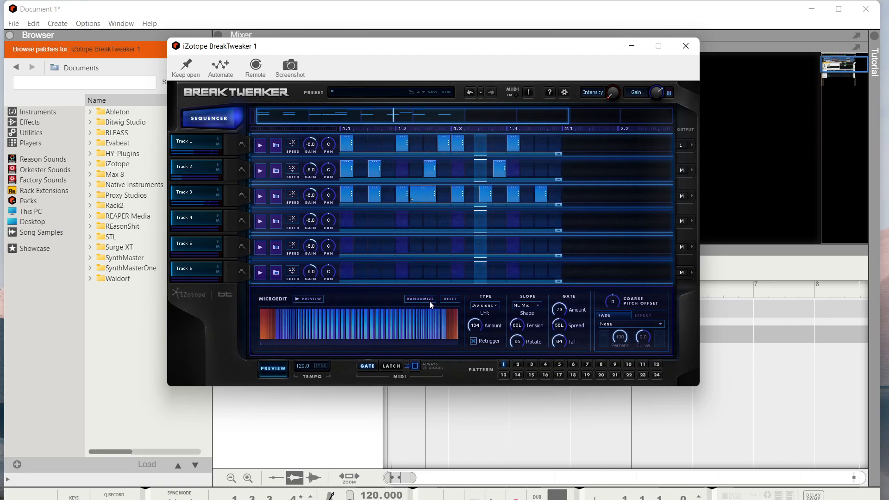
{"action": "left_click", "coordinate": [430, 301]}
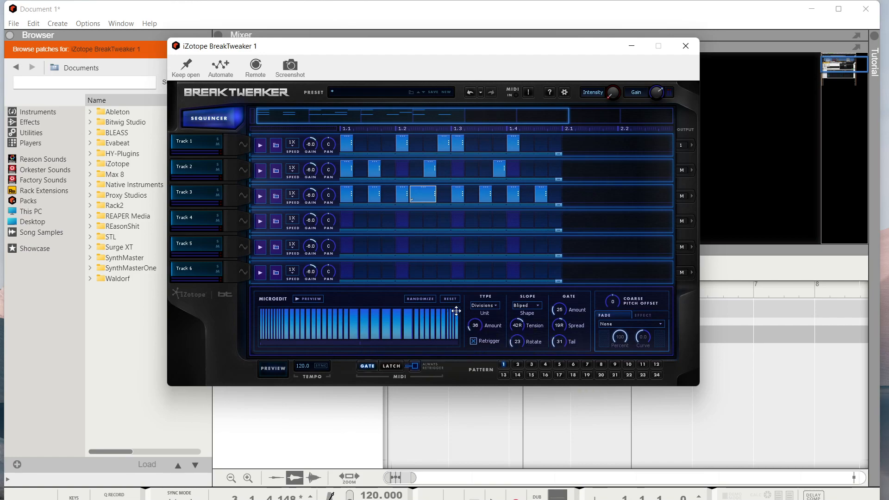
Step: Check the microedit unit options, randomize Track 3's two-cell step again to a Time unit with Bling shape, and preview the pattern
{"action": "left_click", "coordinate": [485, 306]}
{"action": "left_click", "coordinate": [482, 313]}
{"action": "left_click", "coordinate": [432, 299]}
{"action": "left_click", "coordinate": [431, 299]}
{"action": "left_click", "coordinate": [431, 299]}
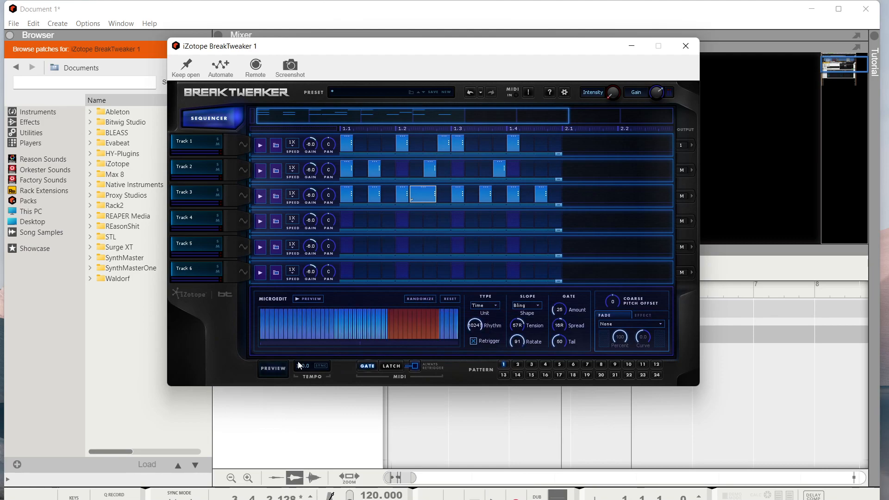
{"action": "left_click", "coordinate": [284, 370]}
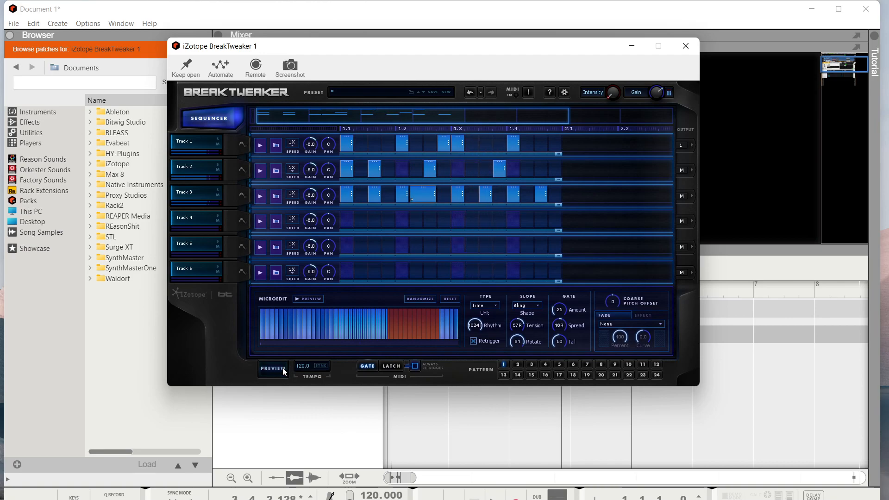
Step: Stretch Track 1's step at 1.2 to three cells, route Track 1 back to output M and preview the pattern
{"action": "left_click", "coordinate": [408, 142]}
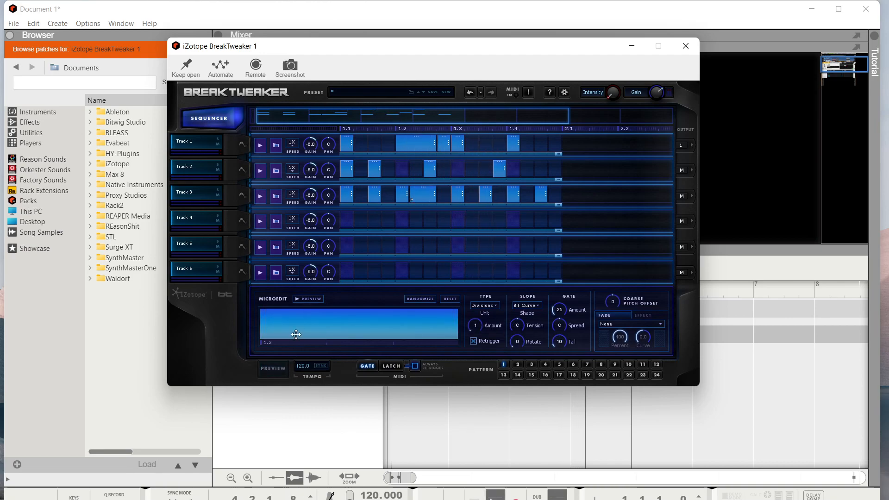
{"action": "left_click", "coordinate": [284, 370]}
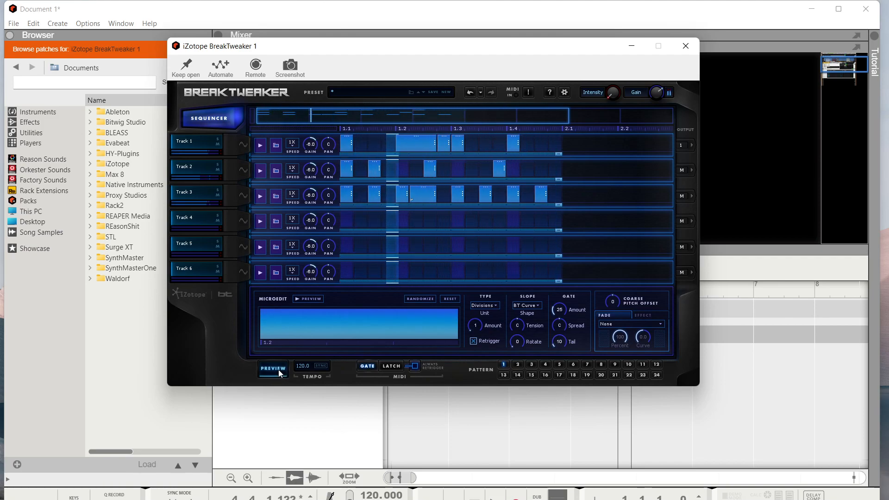
{"action": "left_click", "coordinate": [279, 370]}
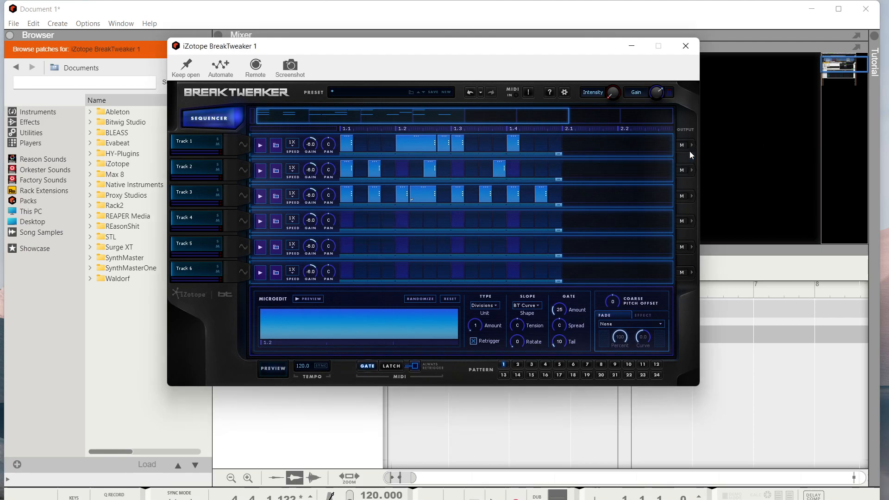
{"action": "left_click", "coordinate": [285, 370]}
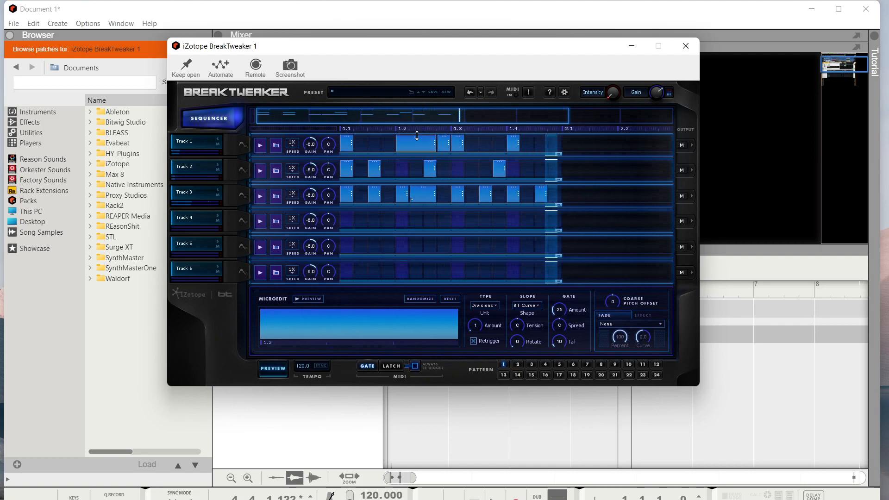
Step: Give Track 1's three-cell step 8 microedit divisions with tension 9R, a lower coarse pitch offset and a Fade In
{"action": "left_click_drag", "start_coordinate": [367, 312], "coordinate": [431, 310]}
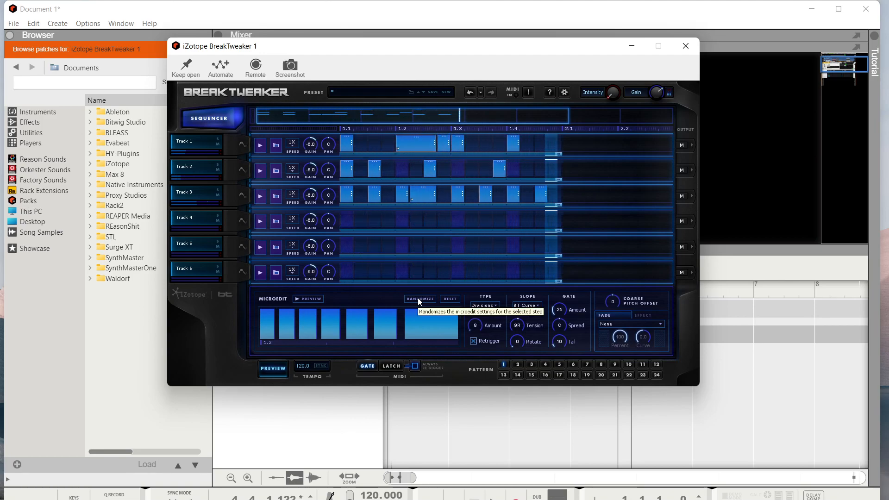
{"action": "left_click_drag", "start_coordinate": [616, 304], "coordinate": [615, 321]}
{"action": "left_click", "coordinate": [616, 324]}
{"action": "left_click", "coordinate": [610, 343]}
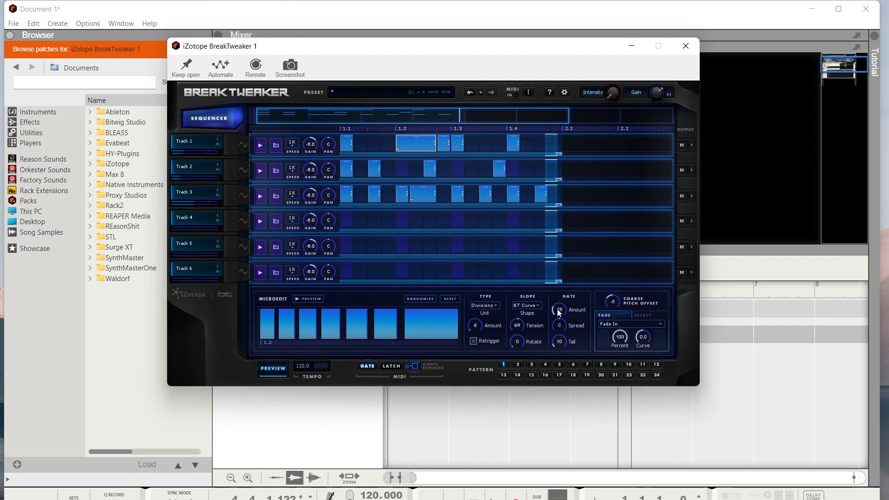
Step: Set the step's gate spread to 60R, tail to 30 and slope shape to NL Mid, and stop the preview
{"action": "left_click_drag", "start_coordinate": [560, 326], "coordinate": [559, 313]}
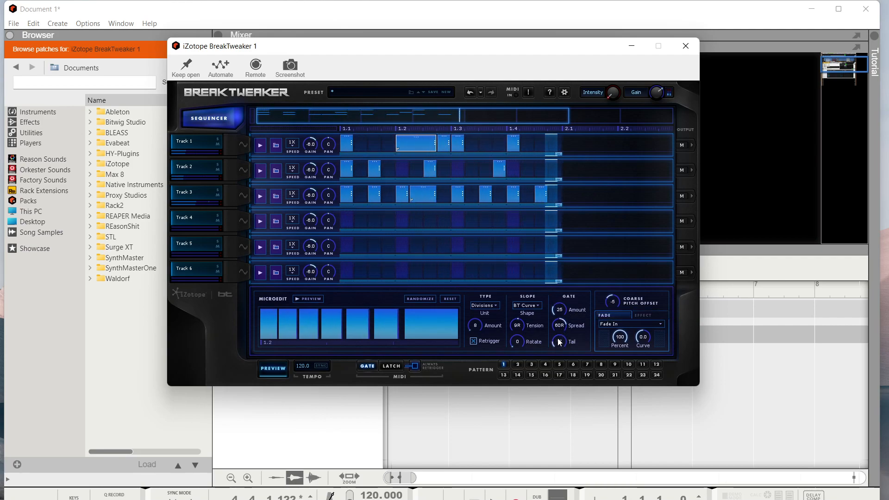
{"action": "left_click", "coordinate": [527, 305]}
{"action": "left_click", "coordinate": [532, 335]}
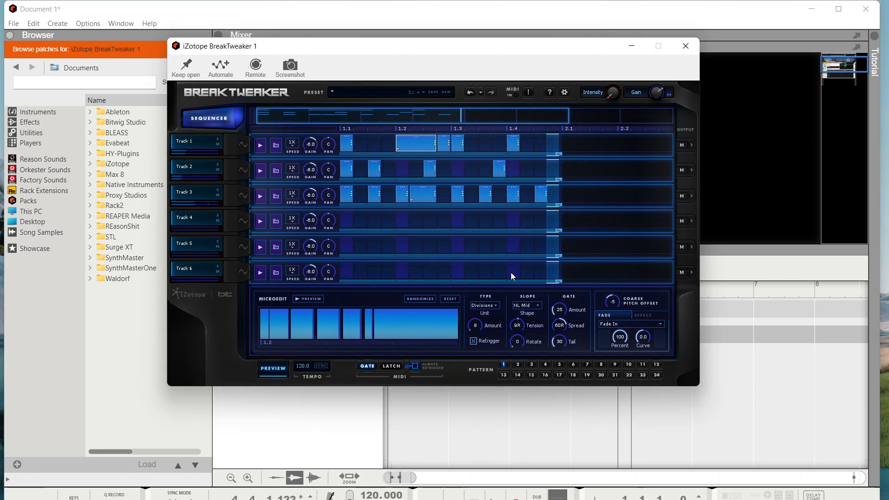
{"action": "left_click", "coordinate": [274, 369]}
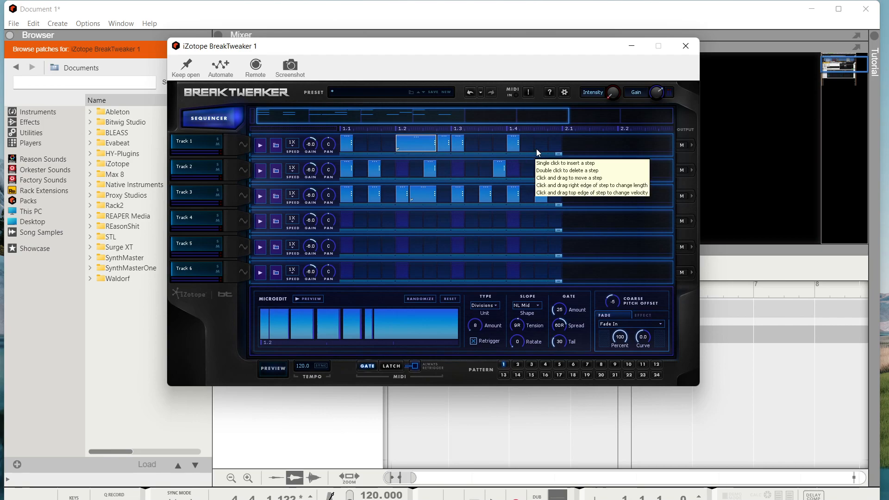
Step: Try Track 1 at 1/3X speed in the preview and return it to 1X
{"action": "scroll", "coordinate": [538, 139], "scroll_direction": "right", "scroll_amount": 1}
{"action": "scroll", "coordinate": [539, 144], "scroll_direction": "left", "scroll_amount": 1}
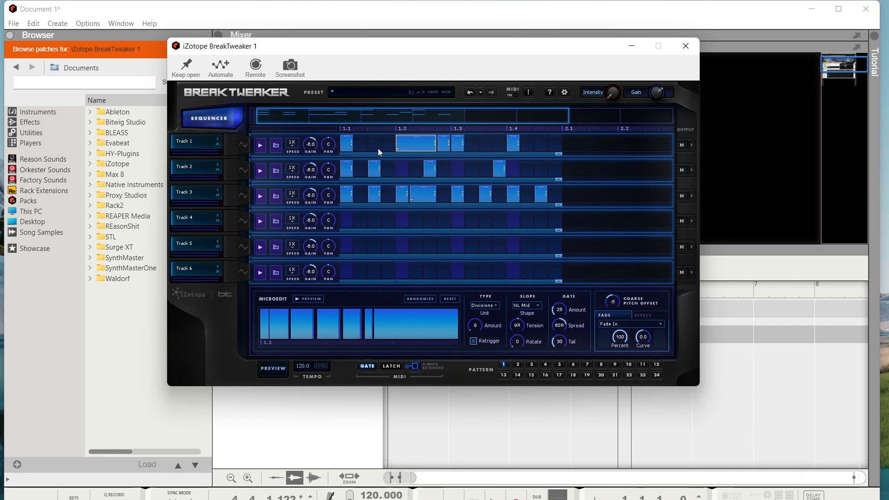
{"action": "left_click", "coordinate": [291, 144]}
{"action": "left_click", "coordinate": [297, 159]}
{"action": "left_click", "coordinate": [267, 370]}
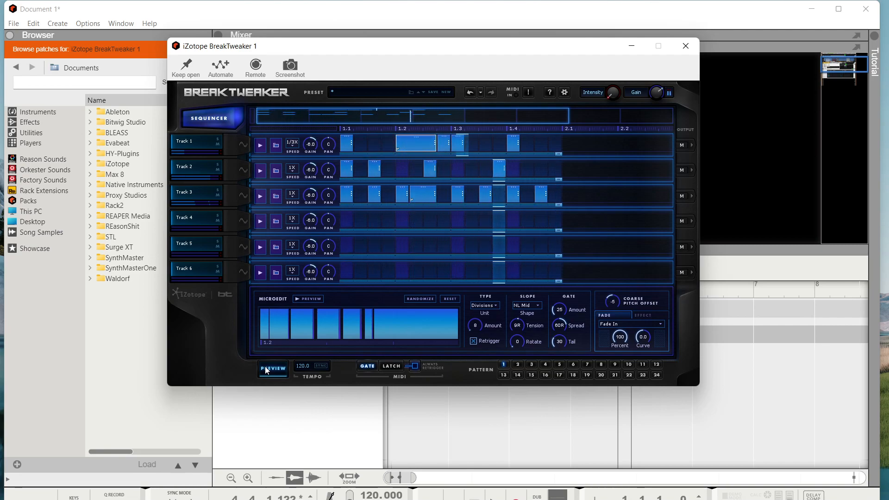
{"action": "left_click", "coordinate": [293, 145]}
{"action": "left_click", "coordinate": [293, 191]}
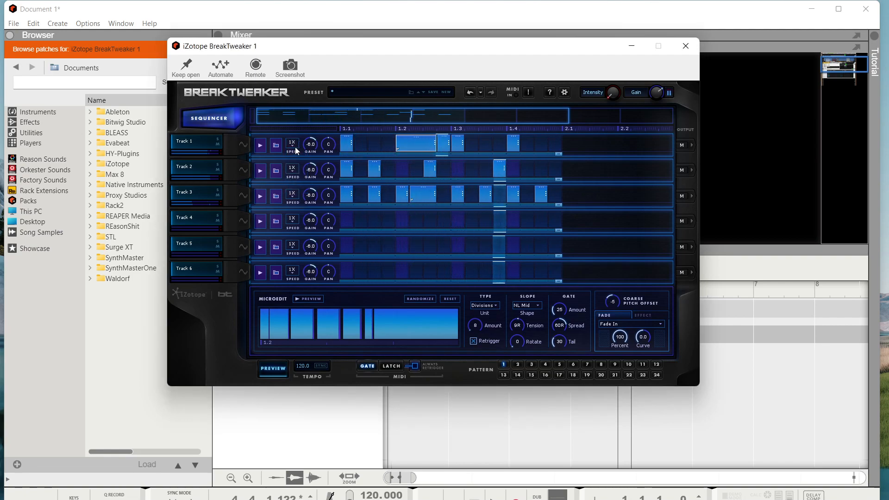
Step: Set Track 1's speed to 2/3X and extend its pattern length to 27 cells, ending just before 2.4
{"action": "left_click", "coordinate": [295, 147]}
{"action": "left_click", "coordinate": [292, 180]}
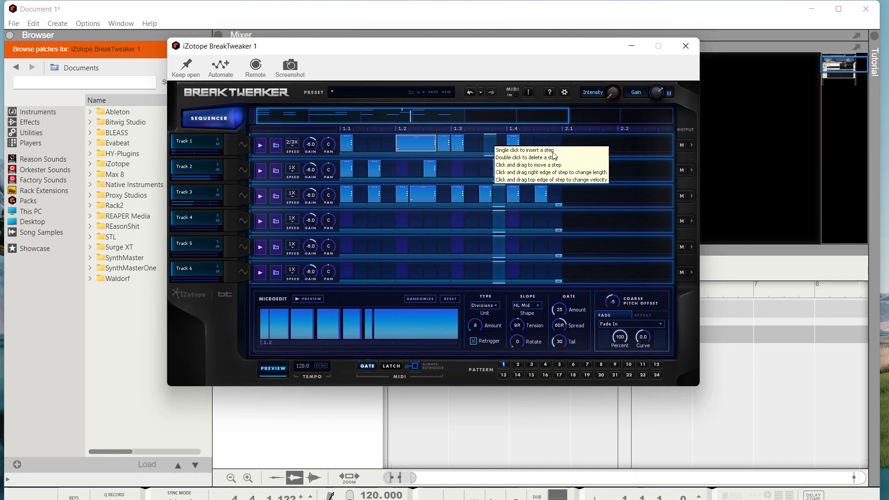
{"action": "left_click_drag", "start_coordinate": [559, 153], "coordinate": [646, 160]}
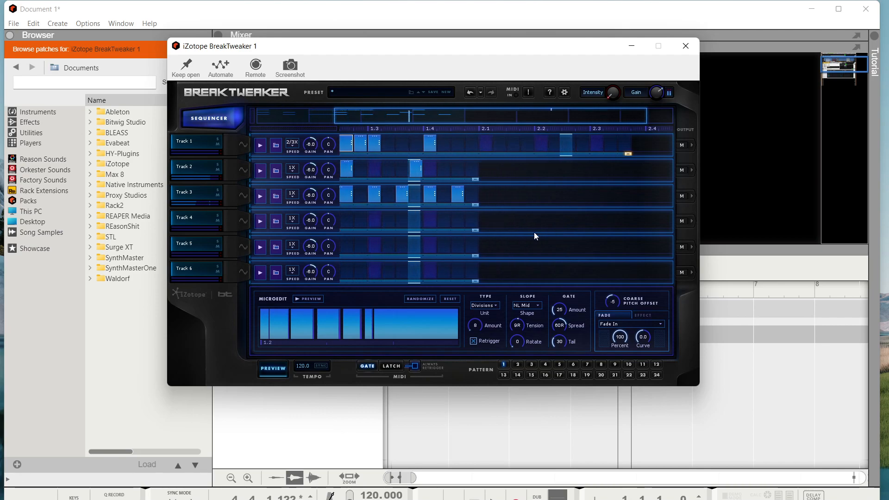
Step: Add Track 1 steps in cells 15, 19, 22 and 25
{"action": "left_click", "coordinate": [513, 143]}
{"action": "left_click", "coordinate": [555, 144]}
{"action": "left_click", "coordinate": [597, 145]}
{"action": "left_click", "coordinate": [457, 144]}
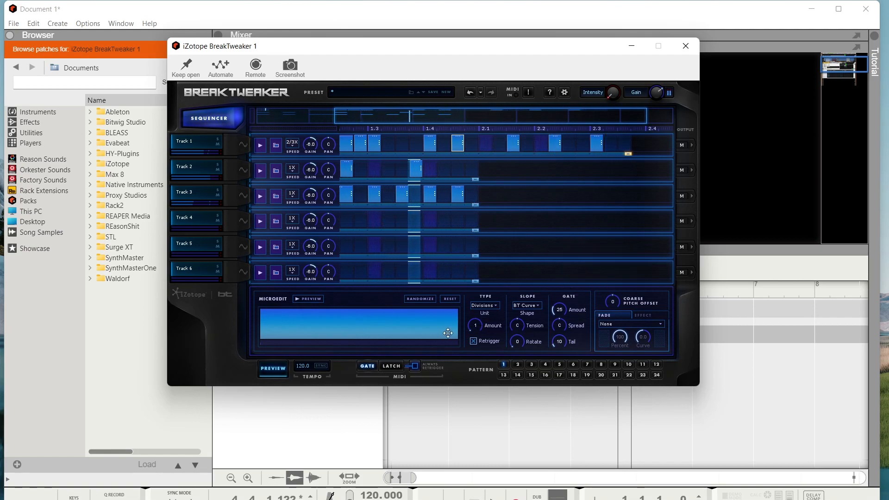
Step: Shorten Track 6's pattern length by one cell, stop the preview and close the plugin window
{"action": "left_click_drag", "start_coordinate": [474, 281], "coordinate": [465, 285]}
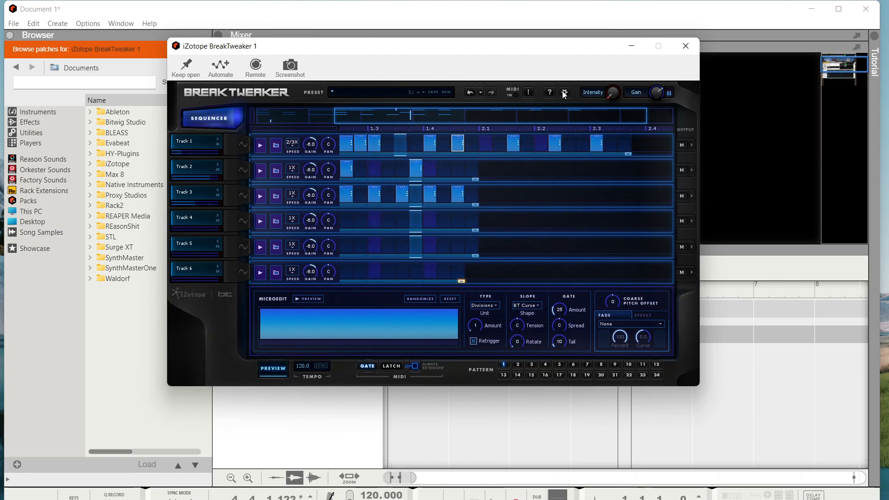
{"action": "left_click", "coordinate": [268, 364]}
{"action": "left_click", "coordinate": [686, 46]}
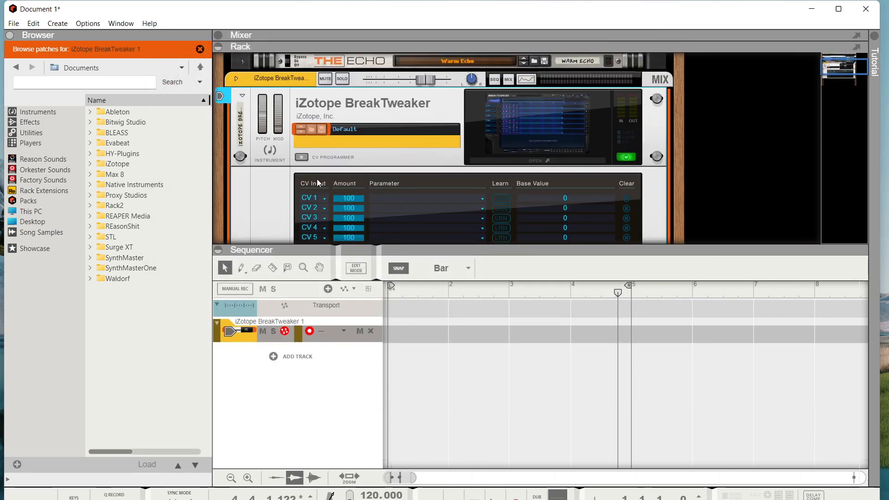
Step: Collapse BreakTweaker's CV programmer and add a Drum Sequencer player to the BreakTweaker device
{"action": "left_click", "coordinate": [302, 158]}
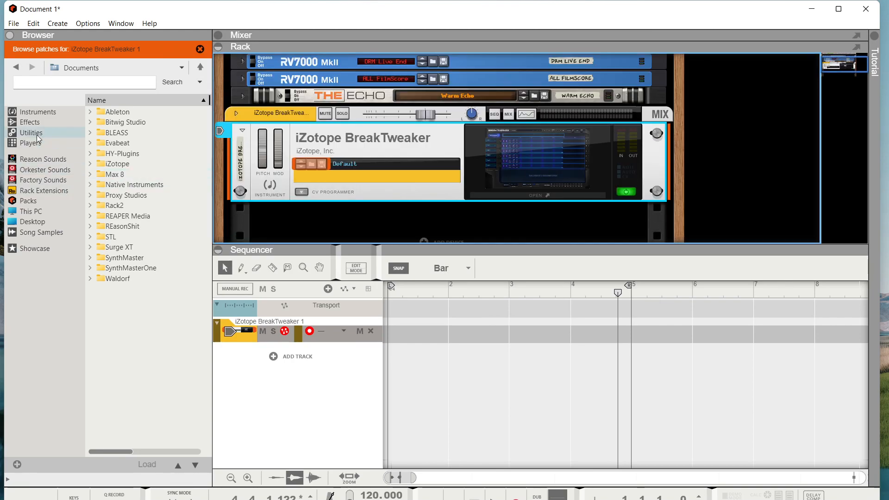
{"action": "left_click", "coordinate": [32, 142]}
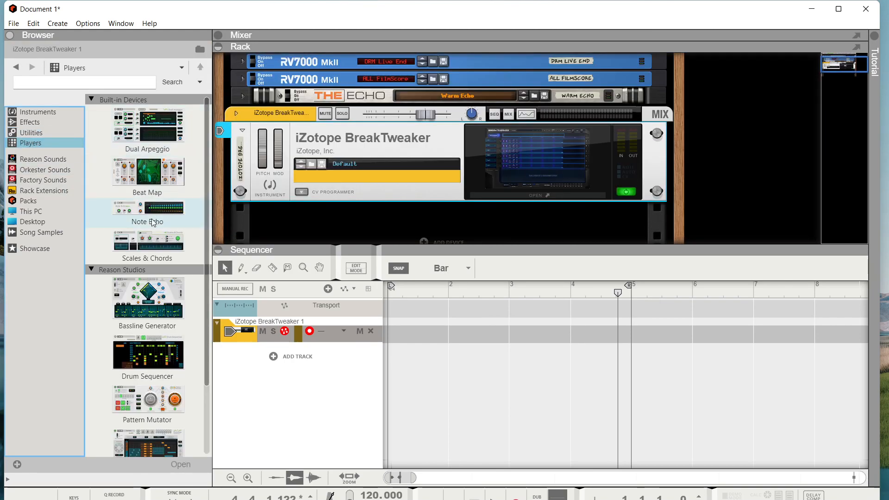
{"action": "left_click_drag", "start_coordinate": [133, 343], "coordinate": [345, 126]}
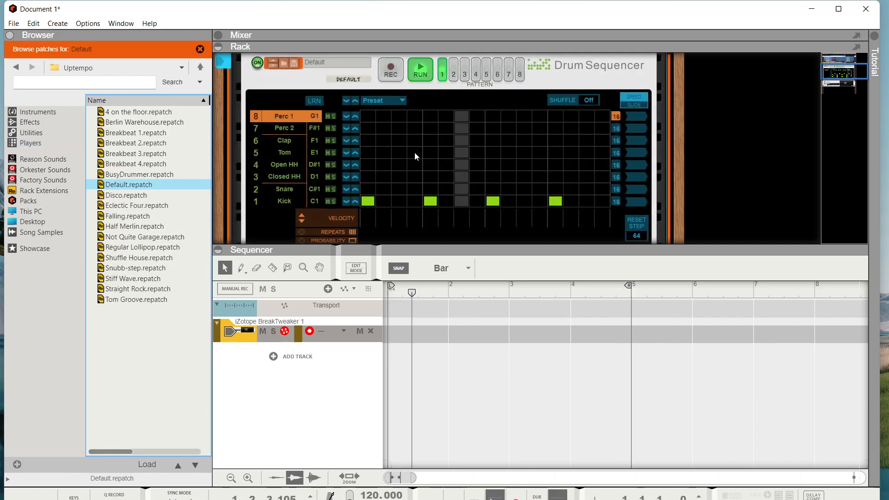
Step: Add Drum Sequencer hits: Closed HH on step 4, Open HH on 8, Clap on 12 and 14, Snare on 4 and 10
{"action": "left_click", "coordinate": [410, 175]}
{"action": "left_click", "coordinate": [540, 141]}
{"action": "left_click", "coordinate": [571, 141]}
{"action": "left_click", "coordinate": [477, 164]}
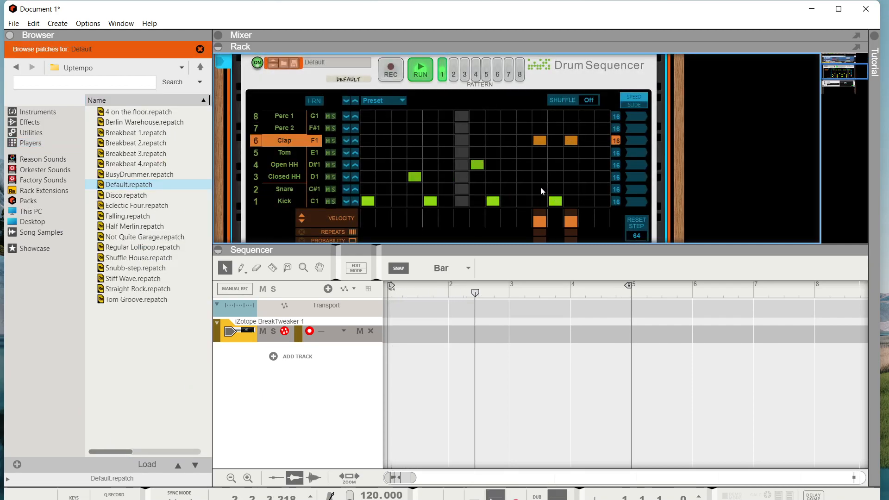
{"action": "left_click", "coordinate": [509, 189]}
{"action": "left_click", "coordinate": [415, 189]}
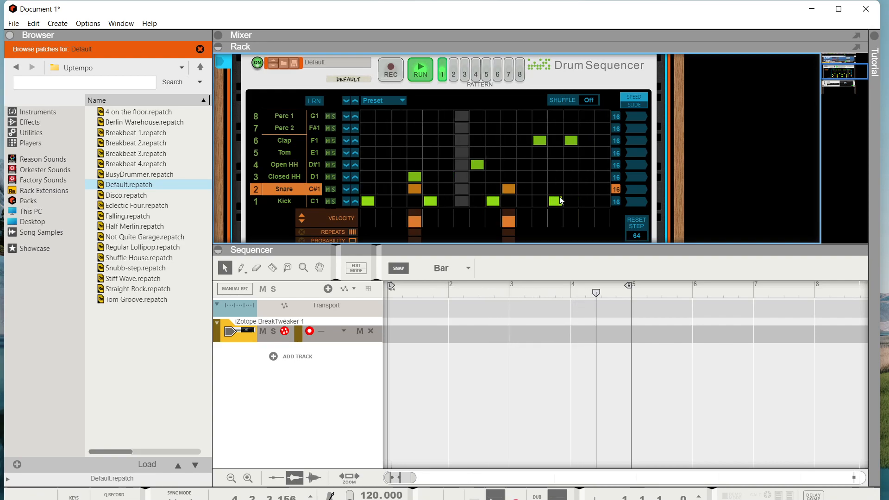
Step: Open BreakTweaker's editor, dismiss its preset browser, examine how its tracks respond to the Drum Sequencer, and close the editor
{"action": "scroll", "coordinate": [561, 201], "scroll_direction": "down", "scroll_amount": 5}
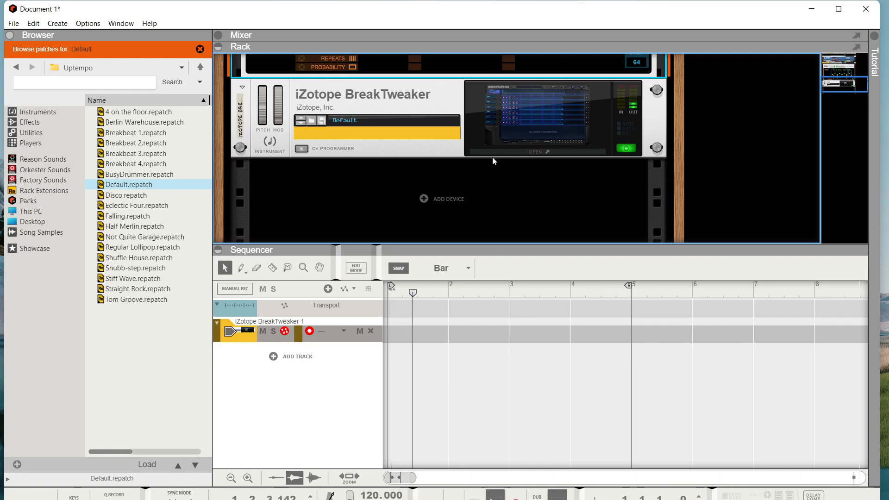
{"action": "left_click", "coordinate": [503, 157]}
{"action": "left_click", "coordinate": [558, 150]}
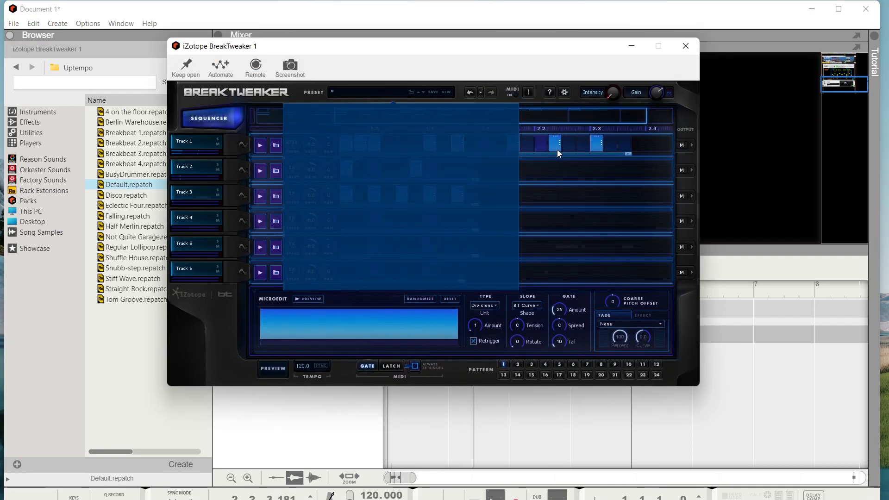
{"action": "left_click", "coordinate": [496, 283]}
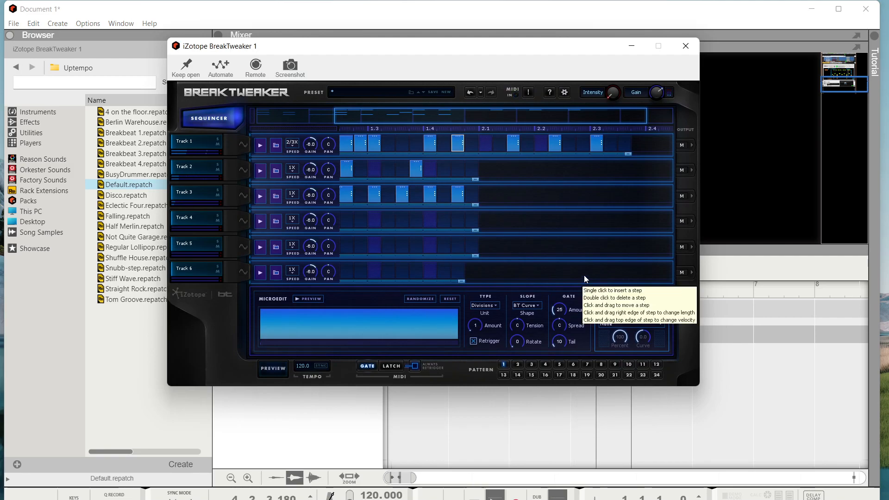
{"action": "left_click", "coordinate": [686, 46]}
{"action": "left_click", "coordinate": [516, 154]}
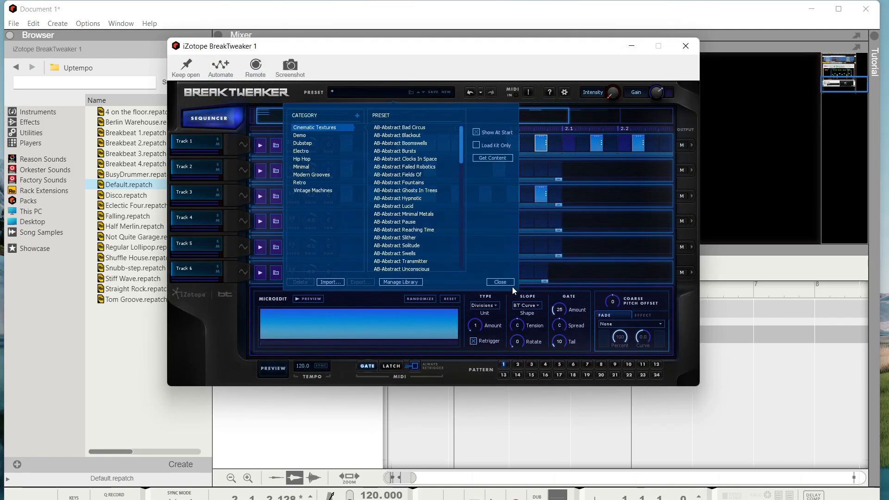
{"action": "left_click", "coordinate": [509, 283]}
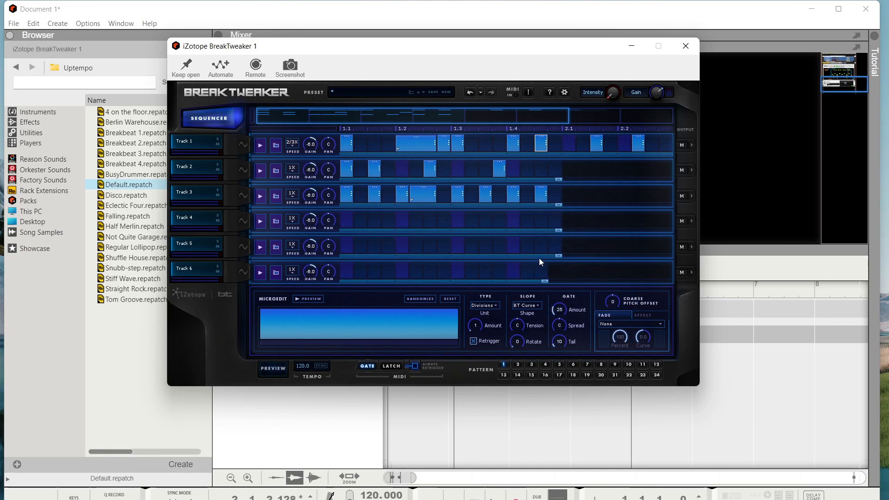
{"action": "left_click", "coordinate": [686, 46]}
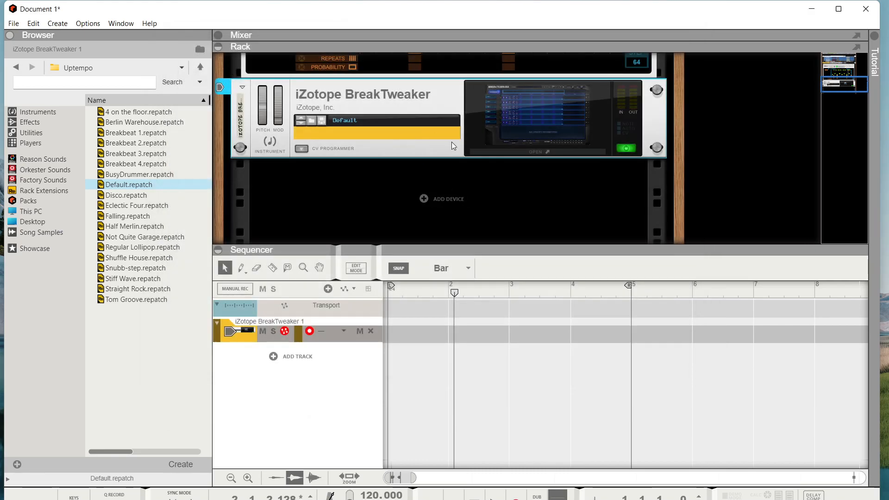
Step: Set the Drum Sequencer's Snare lane to note C2, start playback and fill Snare steps 1 through 8
{"action": "scroll", "coordinate": [453, 147], "scroll_direction": "up", "scroll_amount": 5}
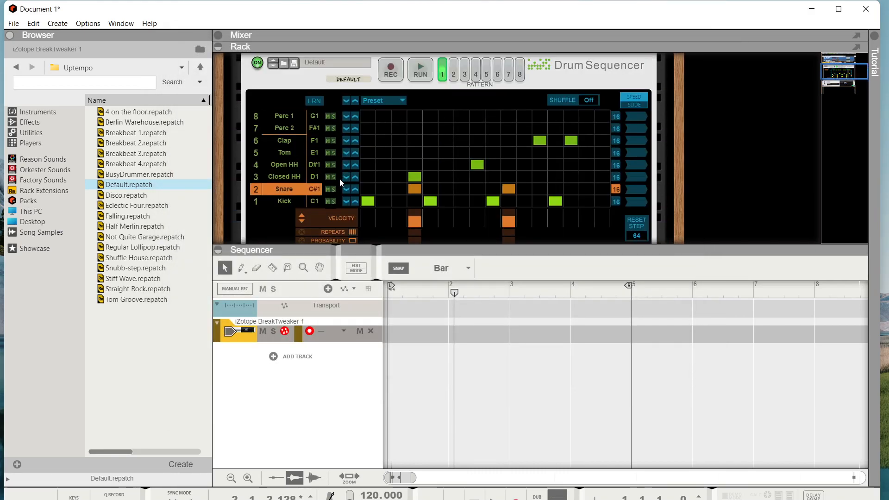
{"action": "left_click_drag", "start_coordinate": [316, 190], "coordinate": [319, 161]}
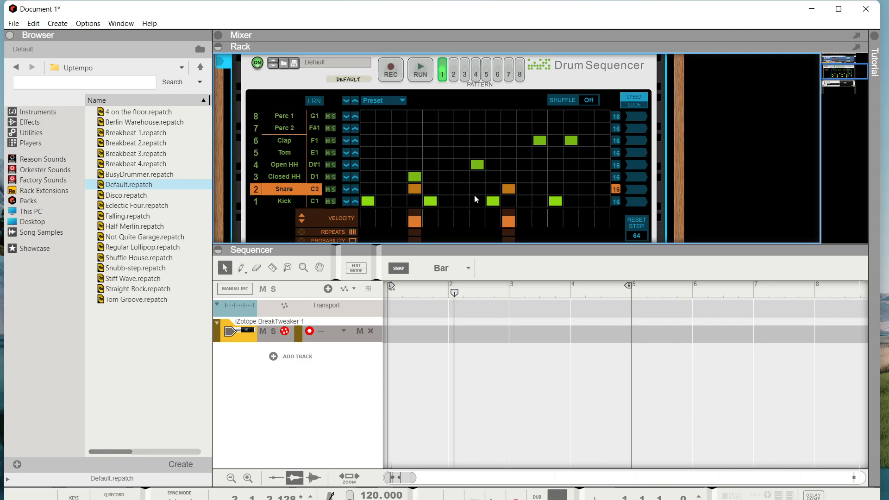
{"action": "key", "text": "space"}
{"action": "left_click", "coordinate": [420, 188]}
{"action": "mouse_move", "coordinate": [384, 188]}
{"action": "left_mouse_down"}
{"action": "mouse_move", "coordinate": [366, 187]}
{"action": "mouse_move", "coordinate": [482, 188]}
{"action": "left_mouse_up"}
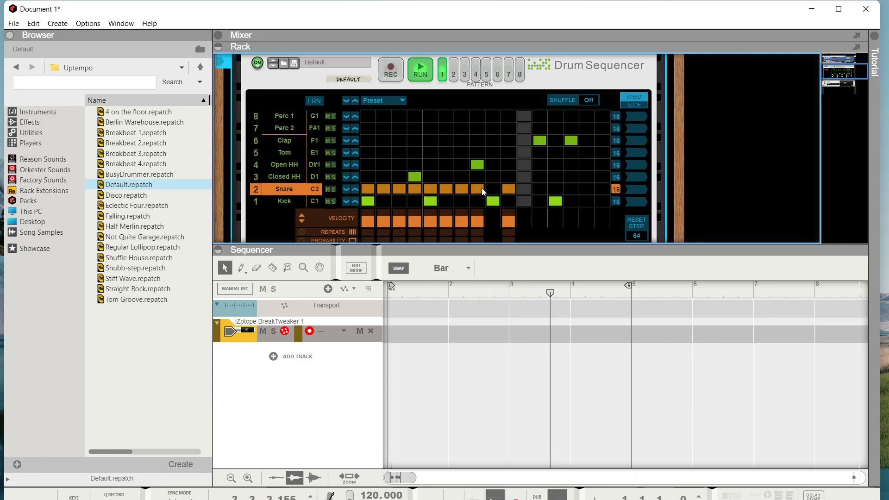
Step: Stop playback and delete the Drum Sequencer device, confirming the deletion
{"action": "key", "text": "space"}
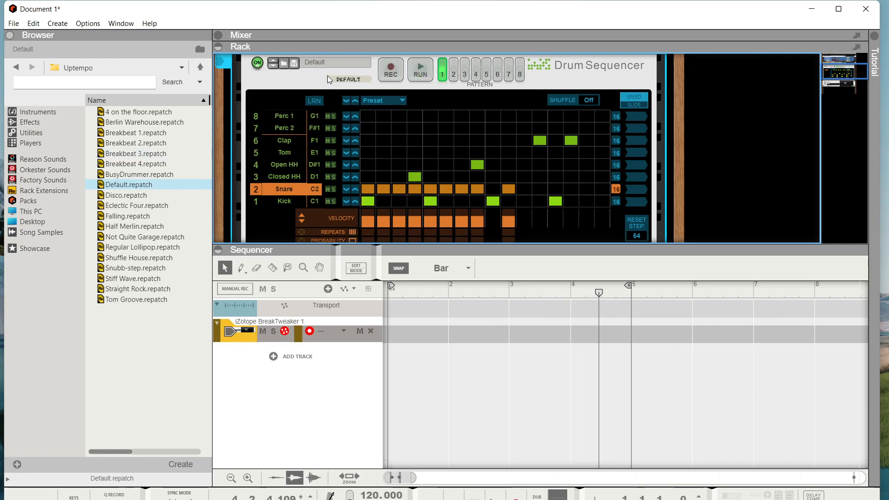
{"action": "key", "text": "Delete"}
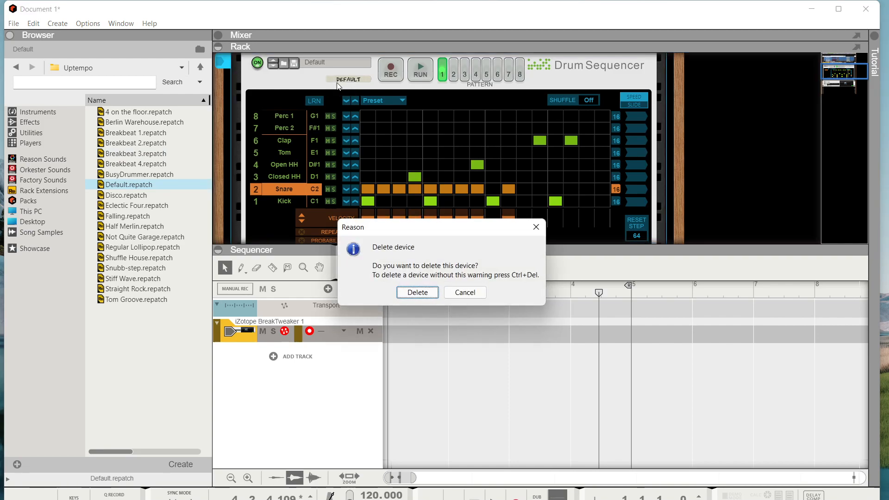
{"action": "left_click", "coordinate": [432, 293]}
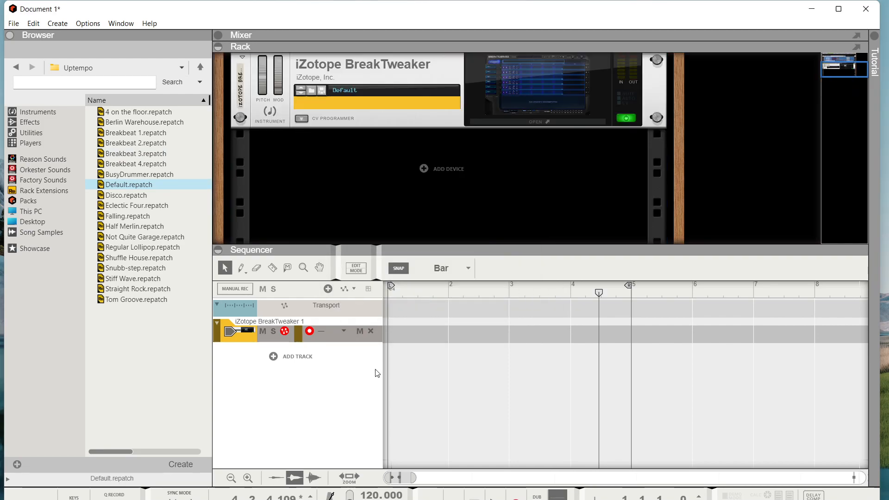
Step: Create a note clip on the BreakTweaker sequencer track, extend it to bar 5 and open it for editing
{"action": "double_click", "coordinate": [414, 329]}
{"action": "left_click_drag", "start_coordinate": [452, 334], "coordinate": [576, 341]}
{"action": "double_click", "coordinate": [481, 332]}
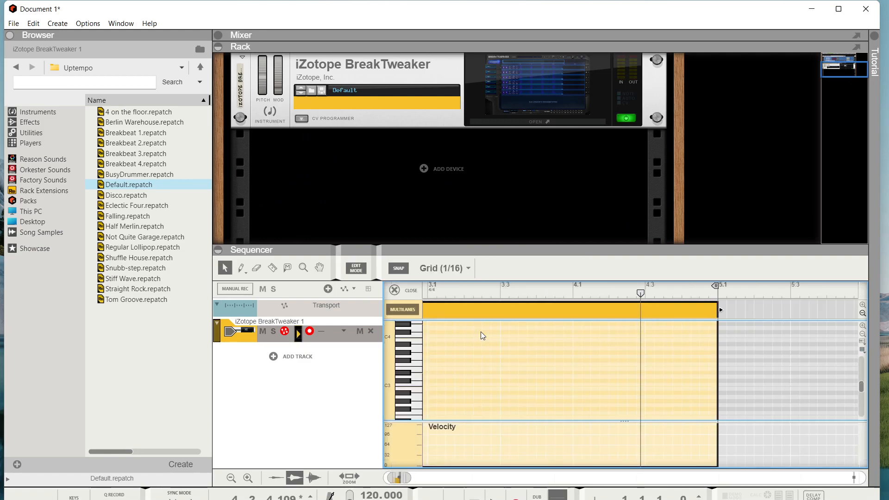
Step: Draw a C2 note at position 3.1.1.0 in the clip and lengthen it to 2.0.0.0, reaching the clip's end
{"action": "scroll", "coordinate": [425, 387], "scroll_direction": "down", "scroll_amount": 3}
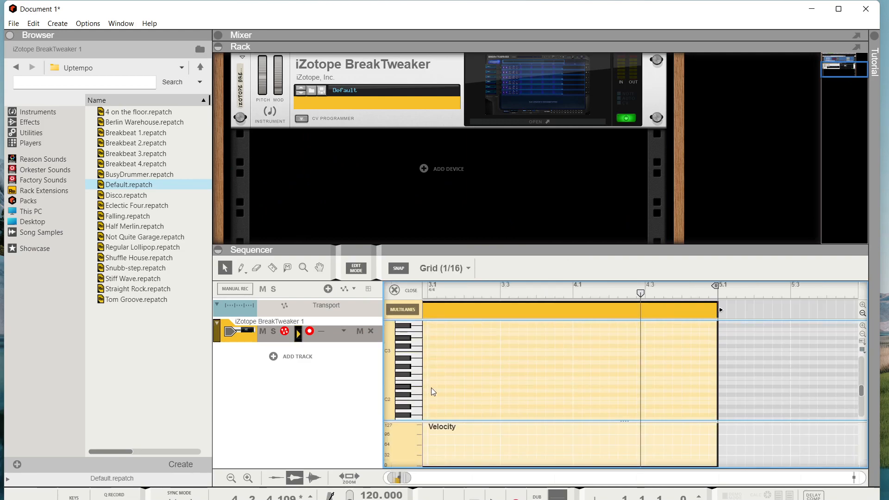
{"action": "double_click", "coordinate": [431, 398]}
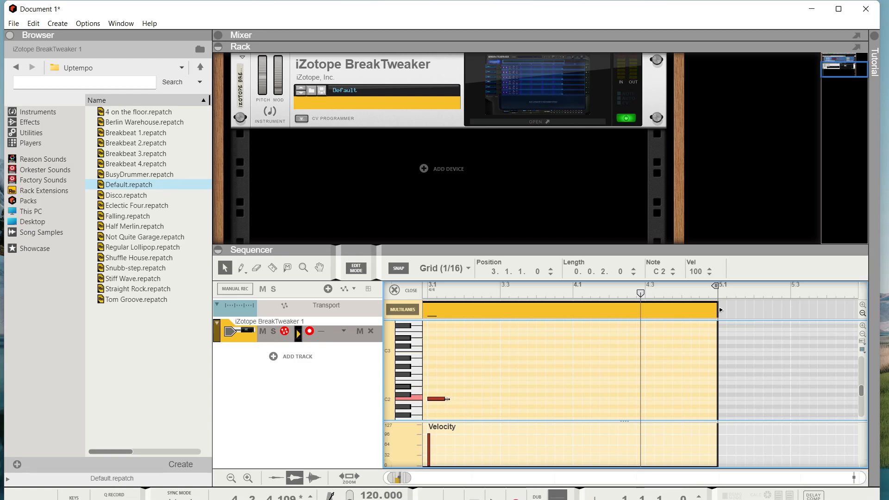
{"action": "left_click_drag", "start_coordinate": [441, 400], "coordinate": [595, 394]}
{"action": "left_click_drag", "start_coordinate": [685, 398], "coordinate": [705, 398]}
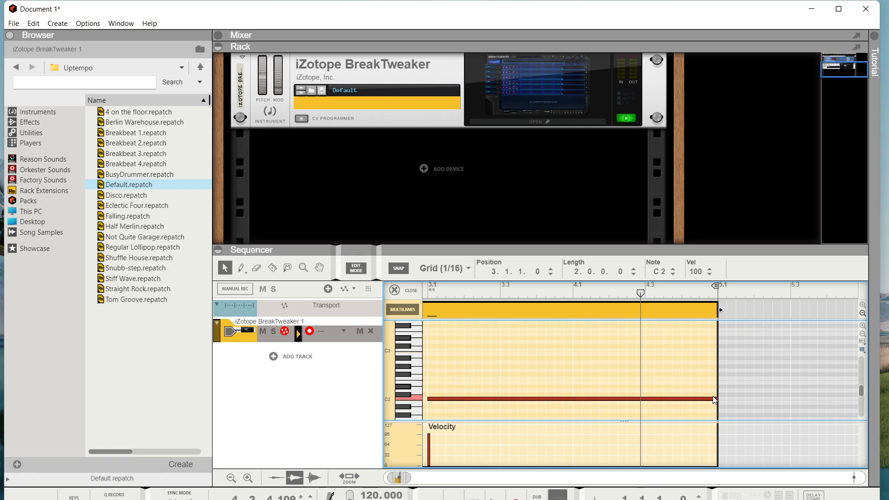
Step: During playback, extend the C2 note back to position 1.1.1.0 for a length of 4.0.0.0 and replay from the beginning
{"action": "key", "text": "space"}
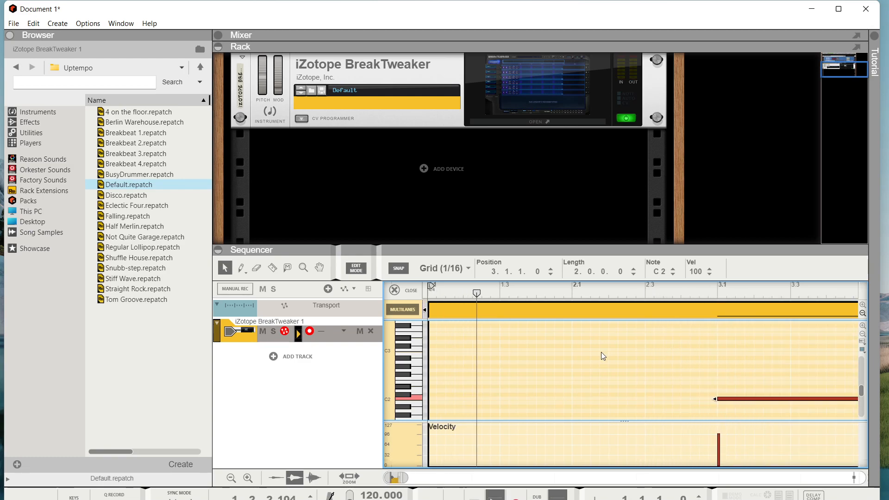
{"action": "left_click_drag", "start_coordinate": [714, 398], "coordinate": [429, 399]}
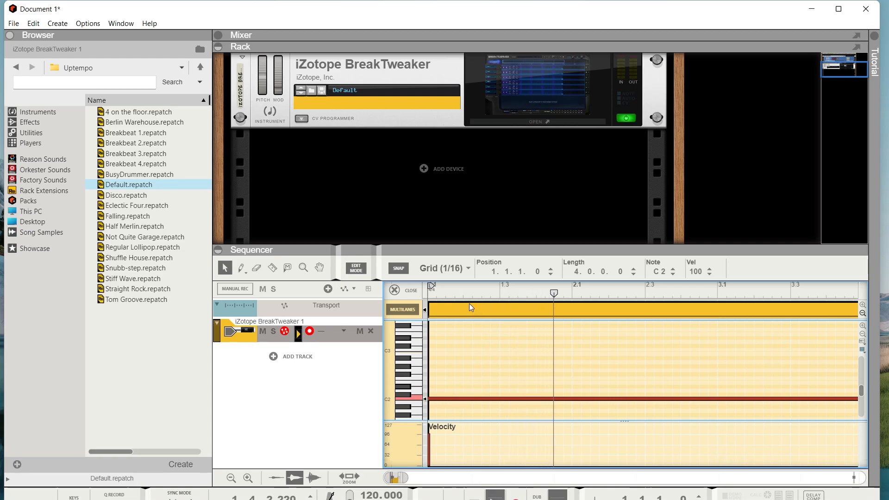
{"action": "left_click", "coordinate": [437, 290]}
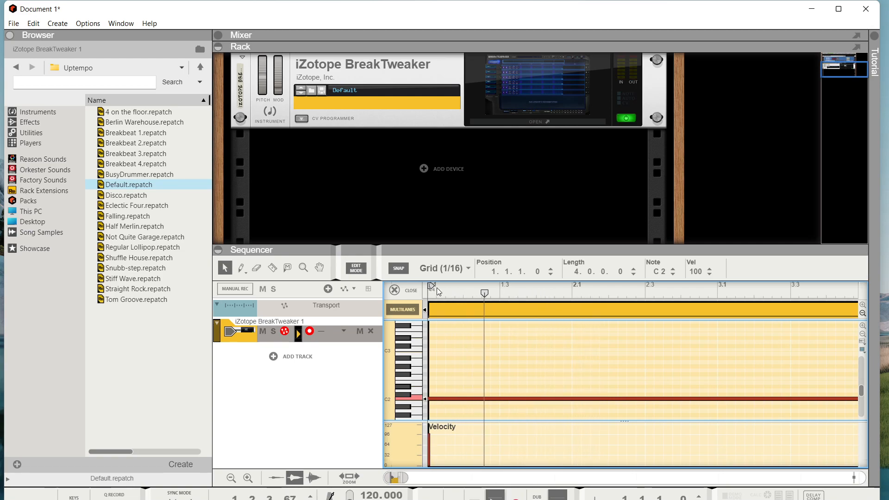
{"action": "left_click", "coordinate": [431, 496]}
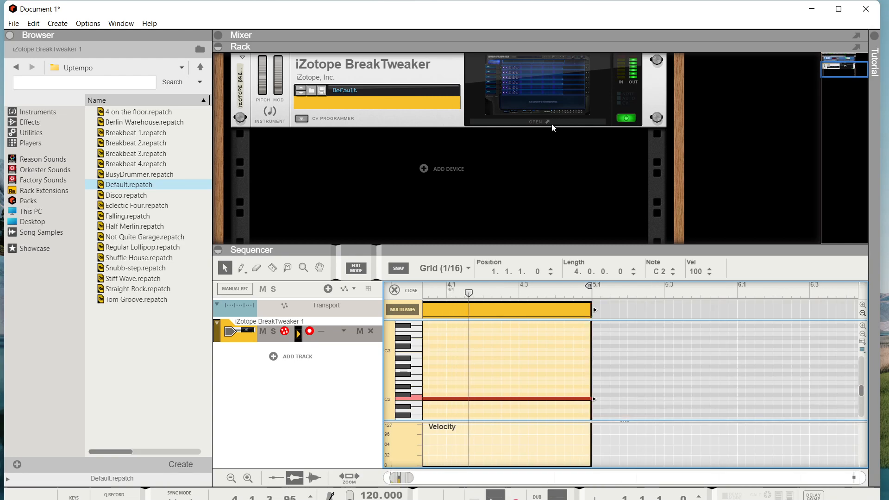
Step: Program BreakTweaker pattern 2: Track 1 cells 5-6, 11 and 12, Track 2 cell 2, Track 3 cells 2, 5 and 8, Track 4 cells 6 and 8
{"action": "left_click", "coordinate": [550, 123]}
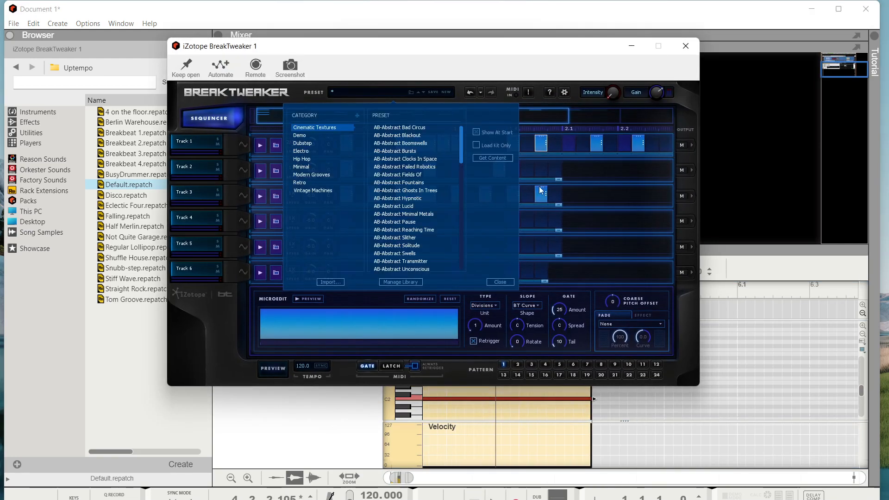
{"action": "left_click", "coordinate": [501, 283]}
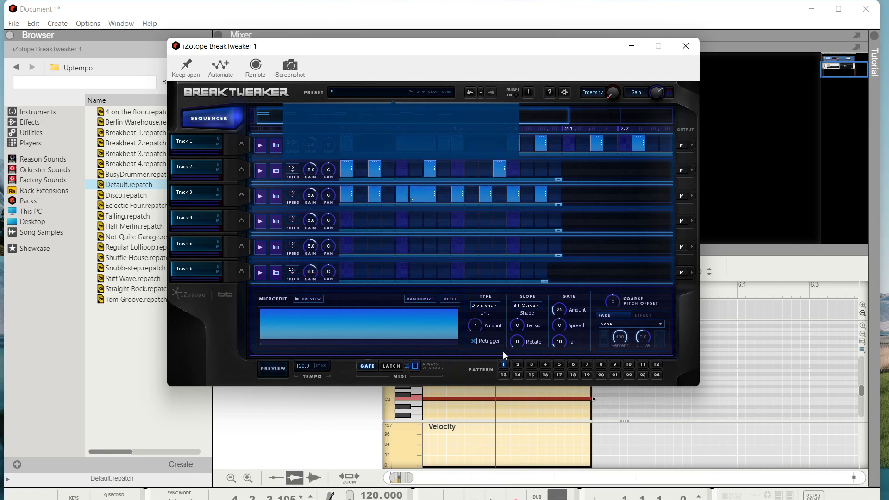
{"action": "left_click", "coordinate": [518, 365]}
{"action": "left_click", "coordinate": [408, 144]}
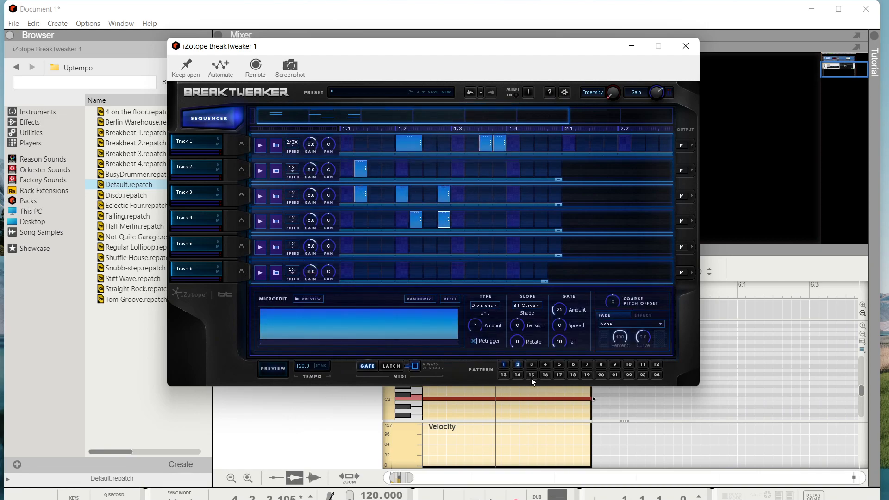
Step: Program pattern 3: Track 1 cells 3, 13 and 14, Track 2 cells 6 and 10, Track 3 cell 10, and close the editor
{"action": "left_click", "coordinate": [532, 365]}
{"action": "left_click", "coordinate": [472, 197]}
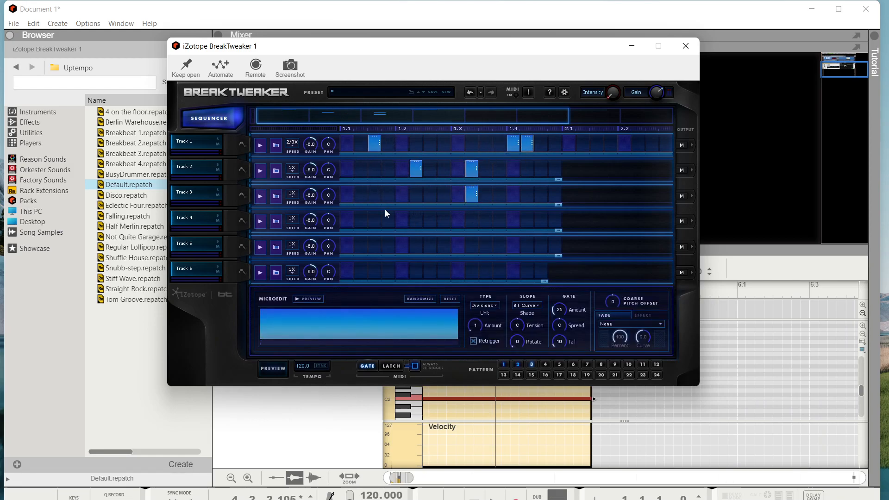
{"action": "left_click", "coordinate": [686, 46]}
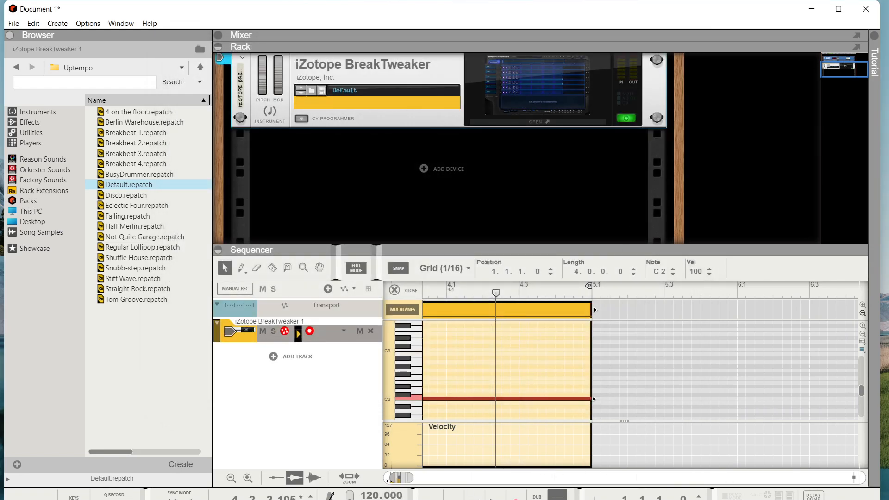
Step: Transpose the four-bar note in the clip up one semitone to C#2
{"action": "left_click_drag", "start_coordinate": [390, 482], "coordinate": [384, 481]}
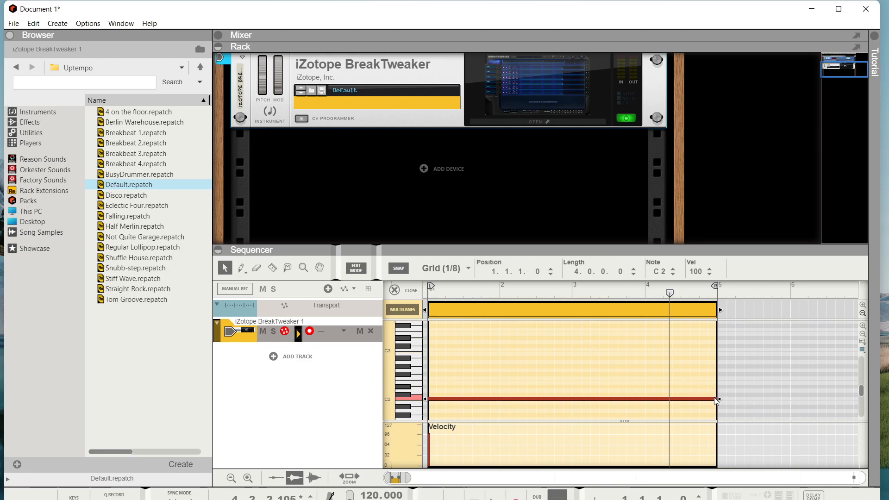
{"action": "key", "text": "ctrl+Up"}
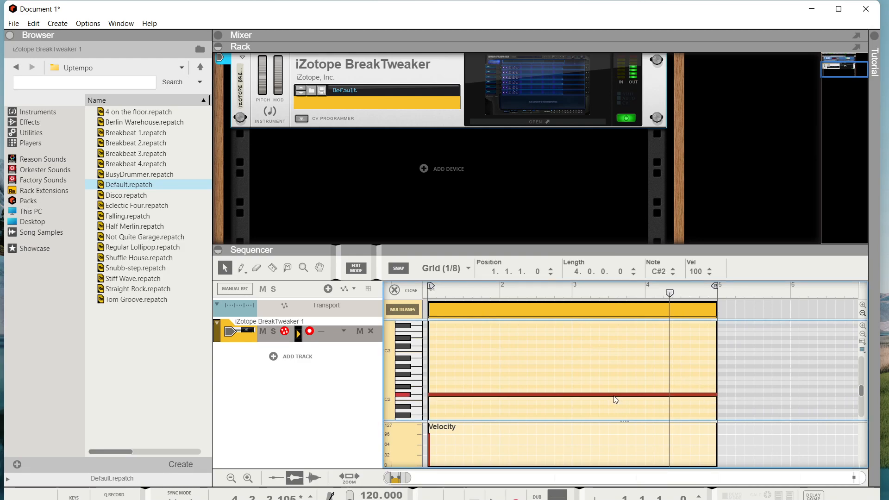
{"action": "left_click", "coordinate": [416, 397]}
Step: Draw a second note at position 2.2.1.0 with length 1.2.0.0 and place it on D2
{"action": "left_click_drag", "start_coordinate": [517, 386], "coordinate": [625, 386]}
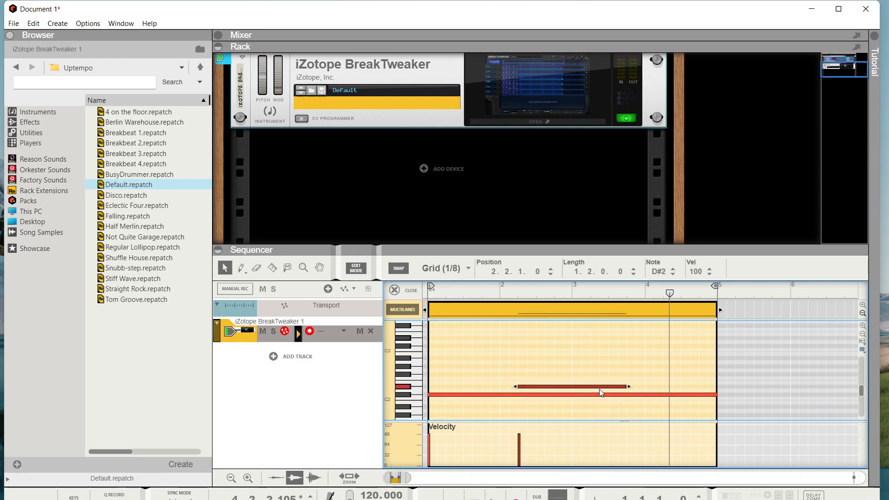
{"action": "scroll", "coordinate": [598, 379], "scroll_direction": "up", "scroll_amount": 2}
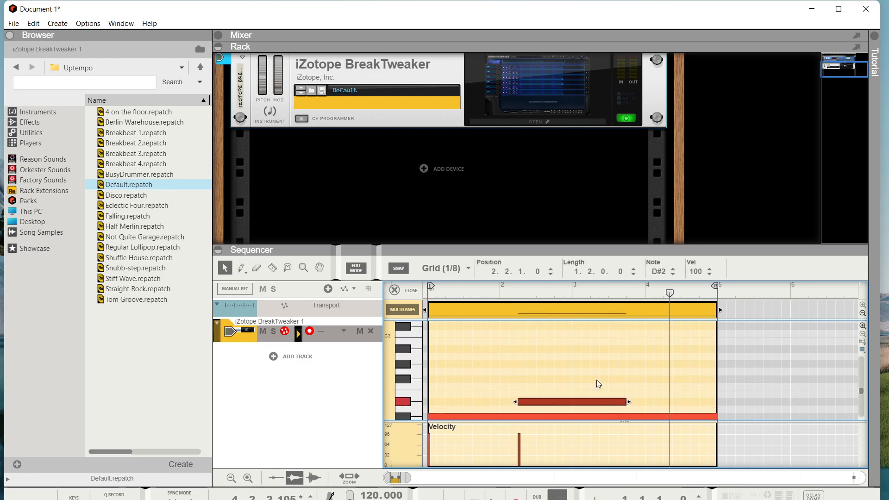
{"action": "scroll", "coordinate": [597, 381], "scroll_direction": "down", "scroll_amount": 1}
{"action": "left_click_drag", "start_coordinate": [596, 369], "coordinate": [594, 374]}
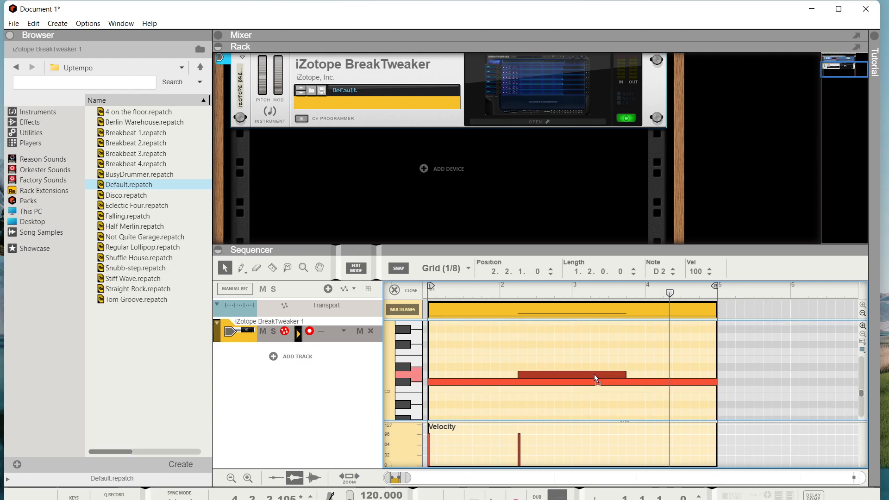
Step: Replace the four-bar C#2 note with a note at 1.1.1.0 of length 1.0.0.0 and extend the D2 note to 2.2.0.0
{"action": "left_click", "coordinate": [510, 386]}
{"action": "double_click", "coordinate": [493, 383]}
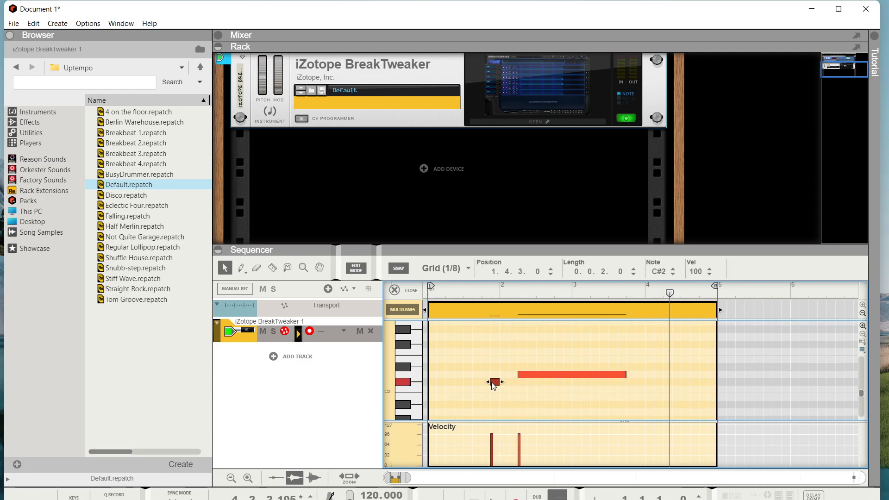
{"action": "mouse_move", "coordinate": [465, 382]}
{"action": "left_mouse_down"}
{"action": "mouse_move", "coordinate": [429, 381]}
{"action": "mouse_move", "coordinate": [463, 379]}
{"action": "left_mouse_up"}
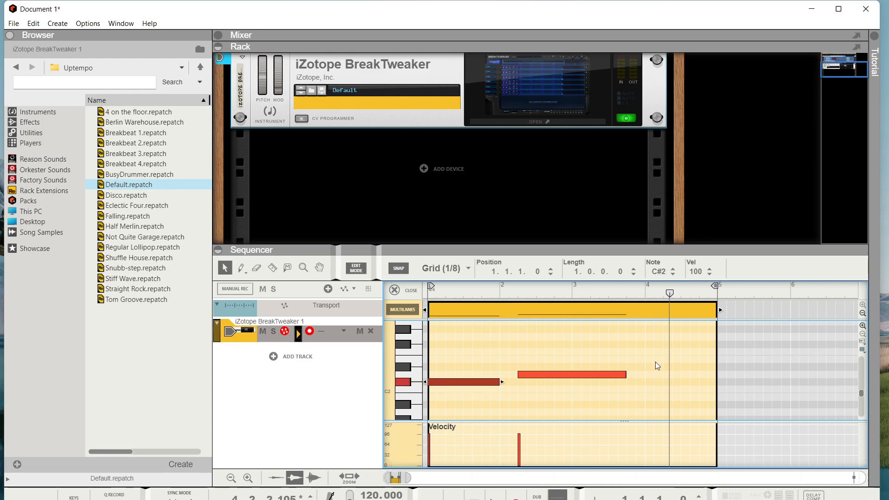
{"action": "left_click", "coordinate": [627, 374]}
{"action": "left_click_drag", "start_coordinate": [629, 373], "coordinate": [712, 375]}
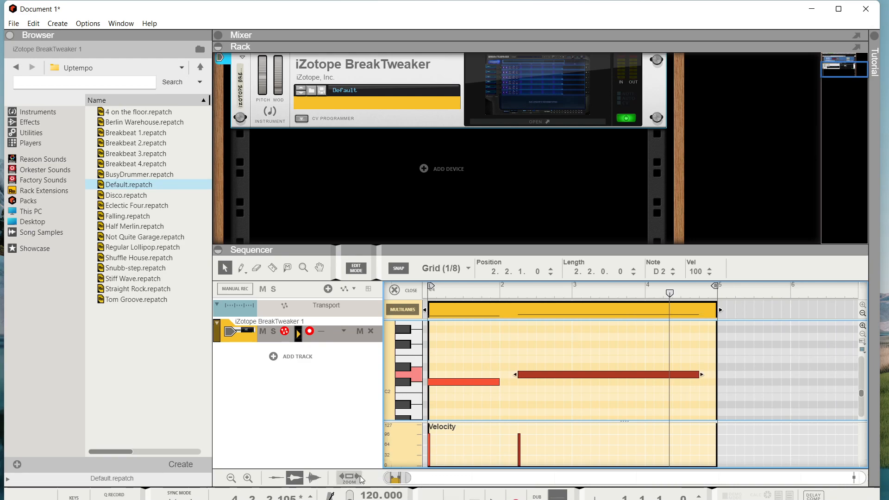
Step: Add a C2 note at position 1.2.3.0 with length 0.3.2.0 and shorten the C#2 note to 0.1.2.0
{"action": "left_click_drag", "start_coordinate": [409, 477], "coordinate": [438, 403]}
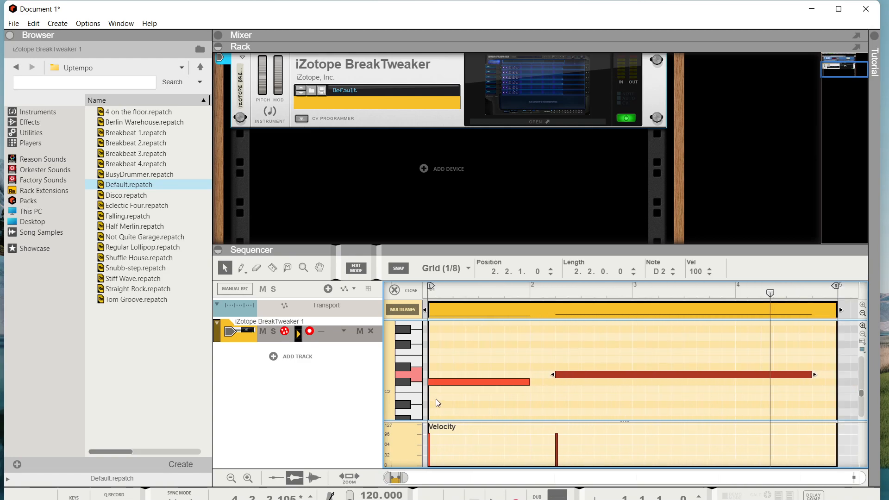
{"action": "double_click", "coordinate": [546, 392]}
{"action": "left_click", "coordinate": [538, 391]}
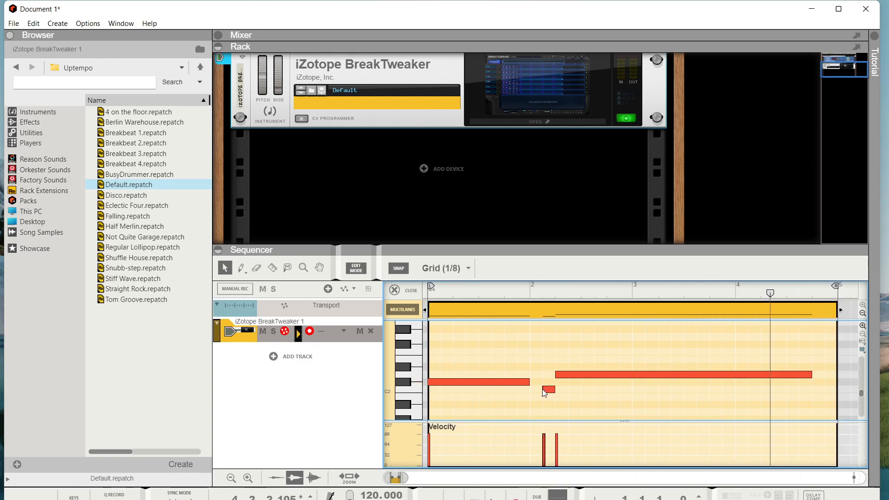
{"action": "left_click", "coordinate": [540, 391]}
{"action": "left_click_drag", "start_coordinate": [539, 391], "coordinate": [465, 390]}
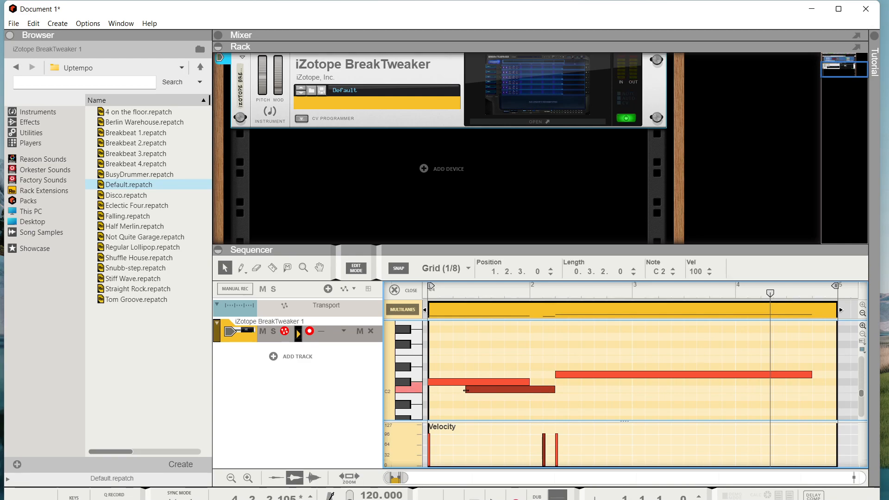
{"action": "left_click", "coordinate": [523, 383]}
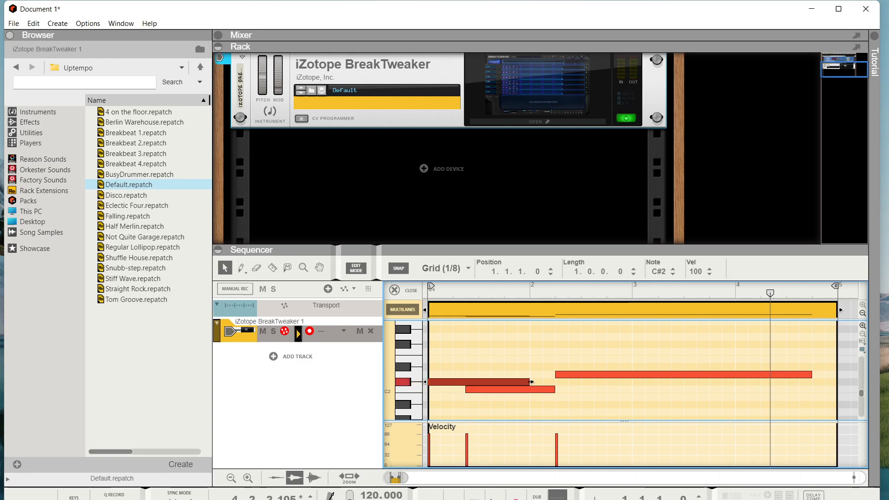
{"action": "left_click_drag", "start_coordinate": [532, 382], "coordinate": [462, 382]}
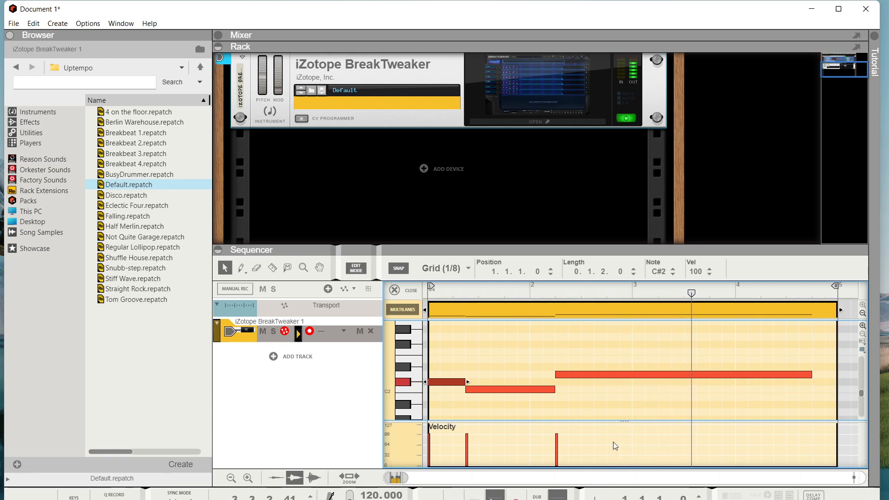
Step: Open the BreakTweaker editor and dismiss its preset browser
{"action": "scroll", "coordinate": [567, 213], "scroll_direction": "up", "scroll_amount": 3}
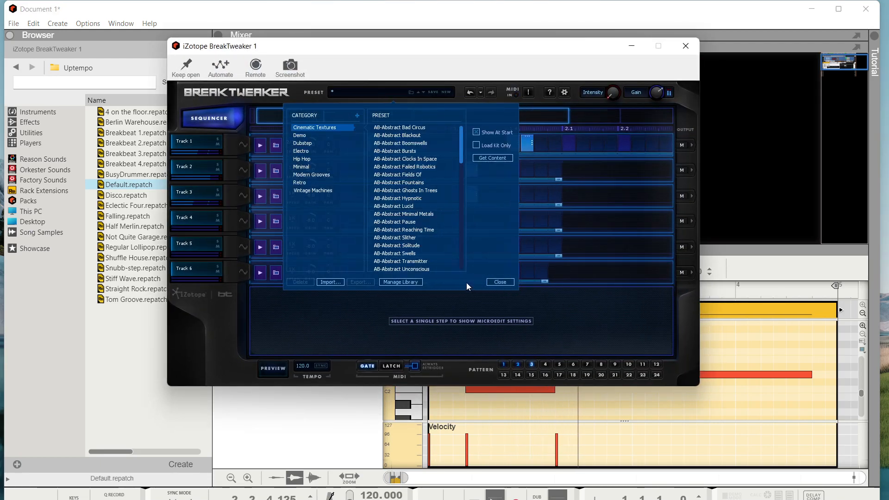
{"action": "left_click", "coordinate": [499, 282]}
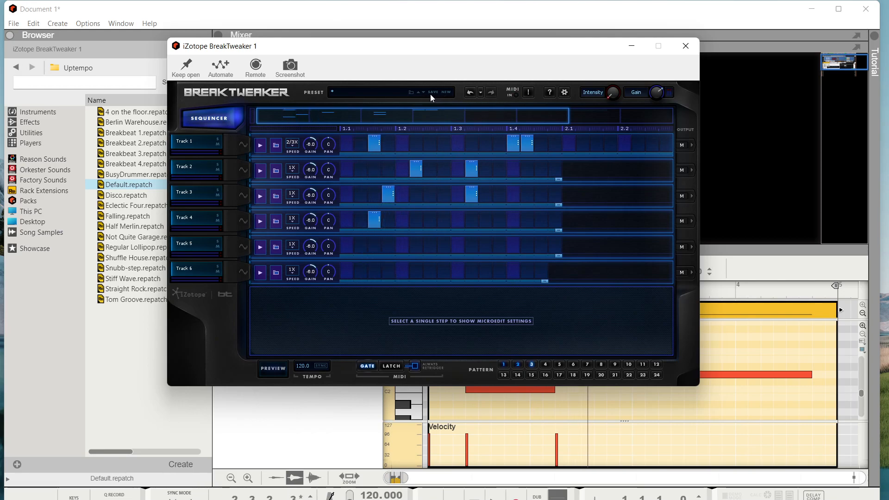
Step: Audition the Cinematic Textures presets CL-Action Cave Calls, CL-Action Chase Me and CL-Action Kick Quartet
{"action": "left_click", "coordinate": [412, 93]}
{"action": "scroll", "coordinate": [417, 192], "scroll_direction": "down", "scroll_amount": 10}
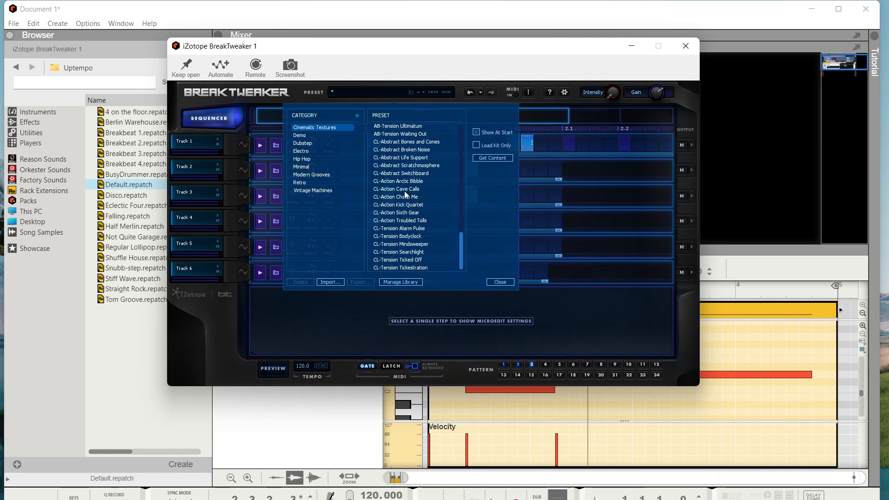
{"action": "double_click", "coordinate": [405, 190]}
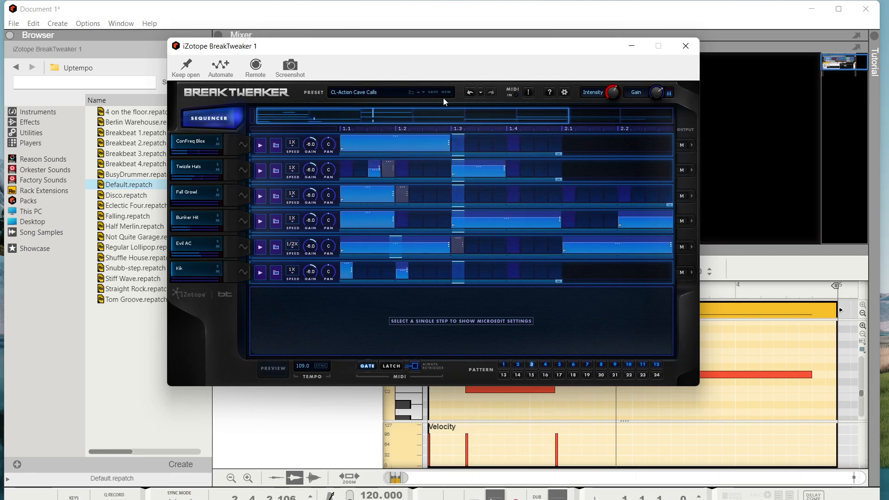
{"action": "left_click", "coordinate": [423, 93]}
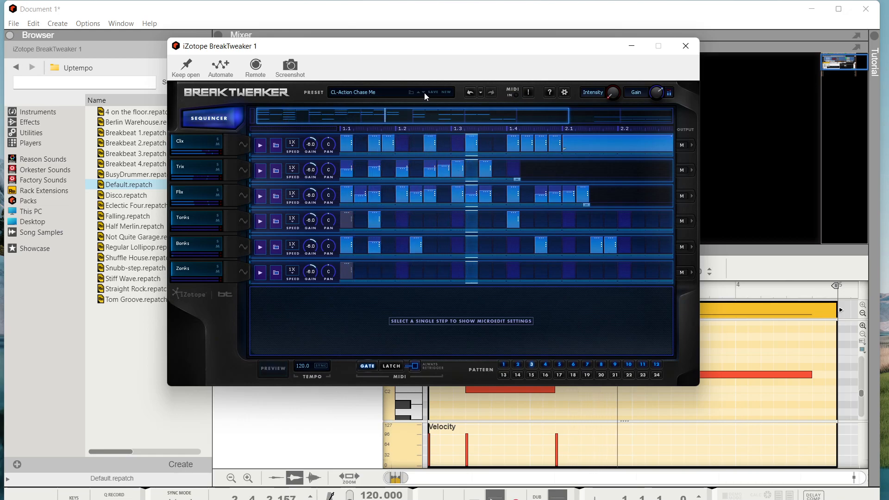
{"action": "left_click", "coordinate": [424, 92]}
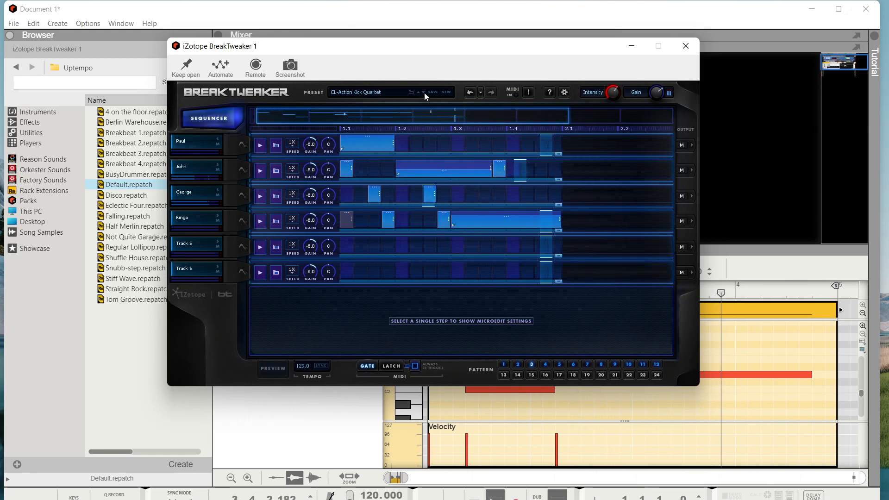
Step: Audition the Dubstep presets AB-Gritty, AB-Synth Movement, SMLSS-Dub Breaks and AB-Dark N Boomy
{"action": "left_click", "coordinate": [381, 92]}
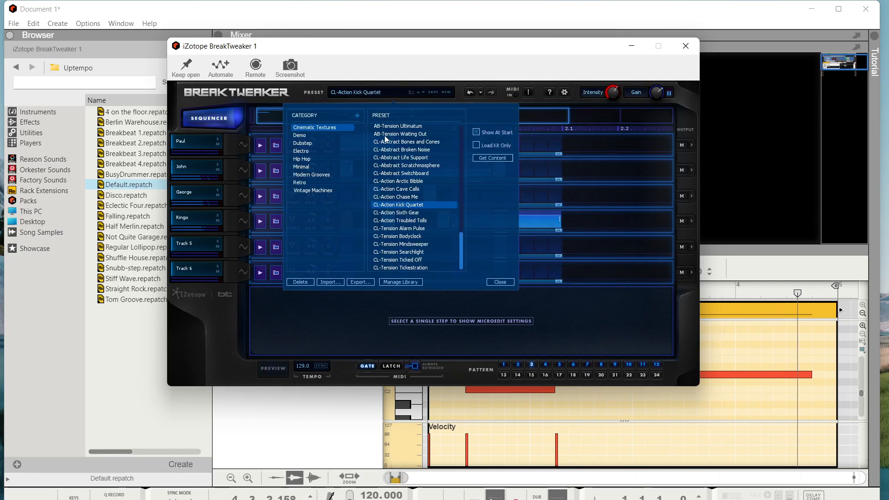
{"action": "left_click", "coordinate": [300, 142]}
{"action": "left_click", "coordinate": [384, 150]}
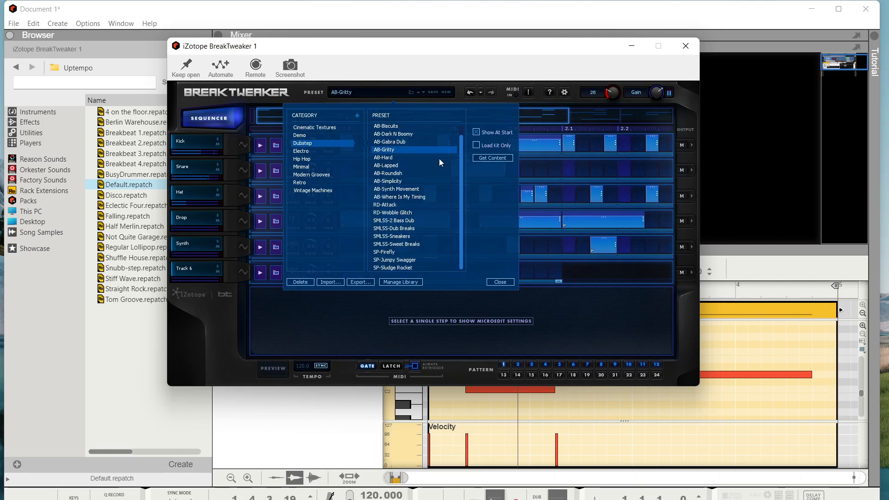
{"action": "left_click", "coordinate": [413, 190]}
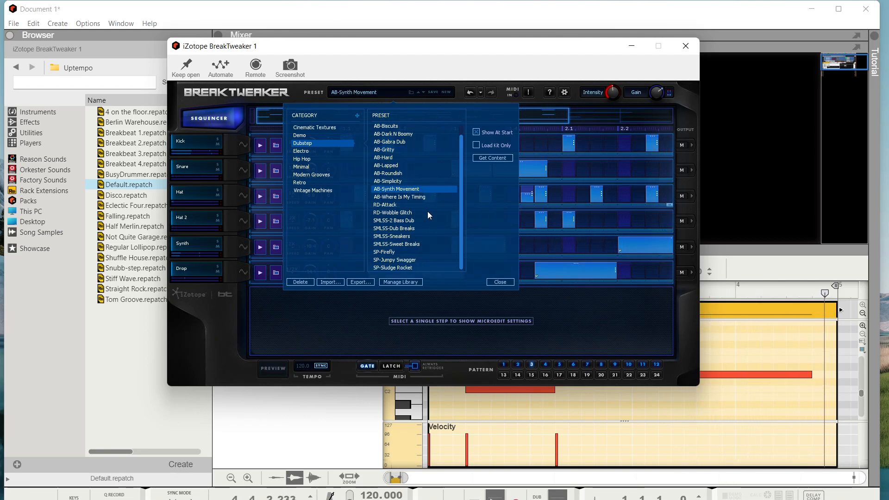
{"action": "left_click", "coordinate": [414, 228]}
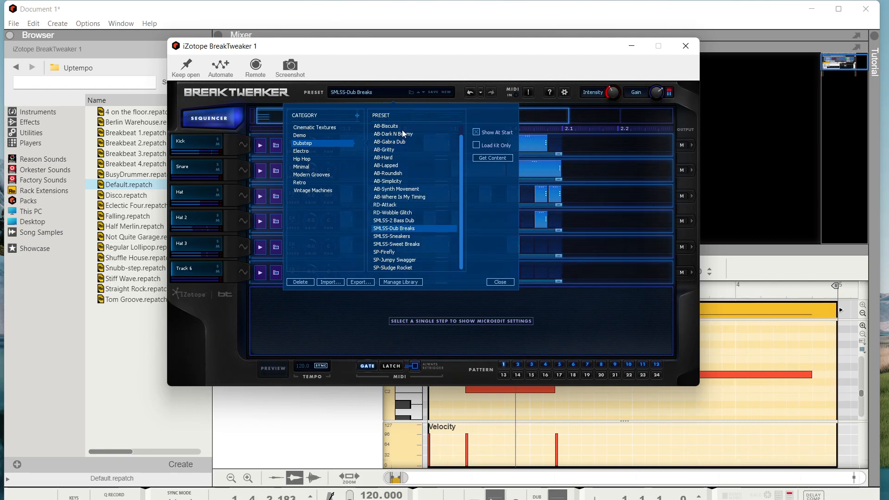
{"action": "left_click", "coordinate": [403, 131]}
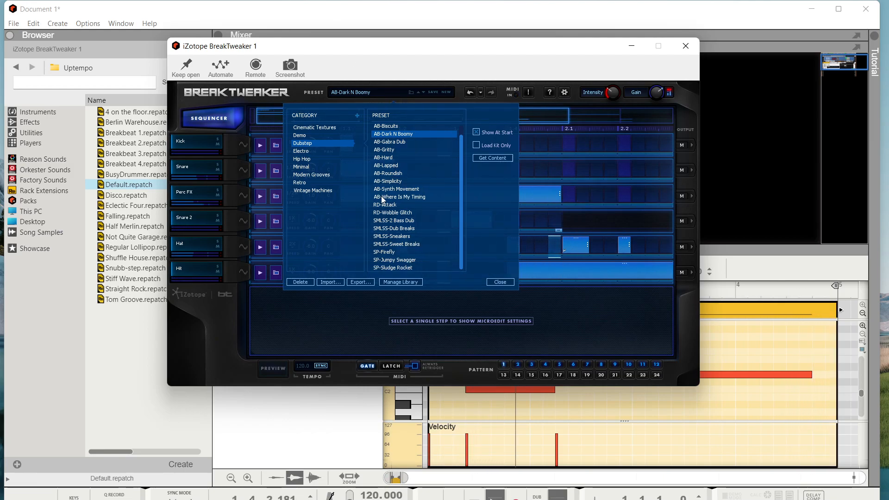
Step: Audition the Electro presets AB-Revolving Bass Pattern, AB-Dot Trips, CL-Eastern Nightcap and SP-Glory Daze
{"action": "left_click", "coordinate": [301, 151]}
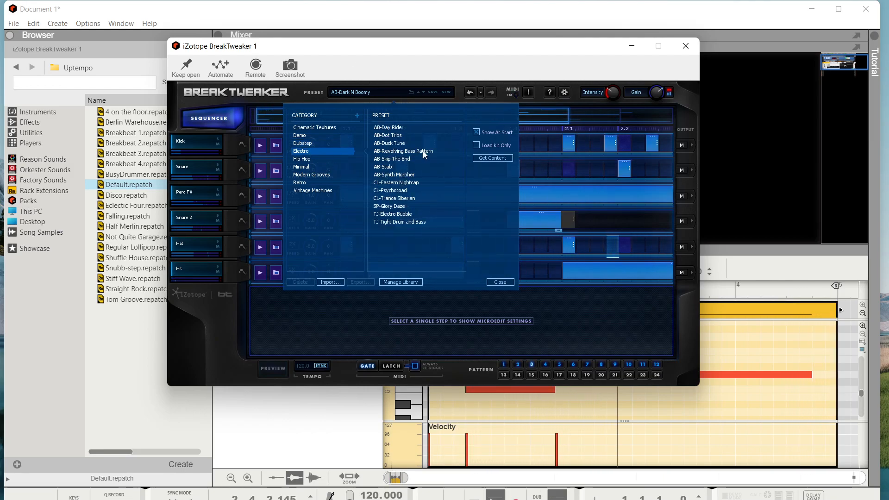
{"action": "left_click", "coordinate": [419, 151]}
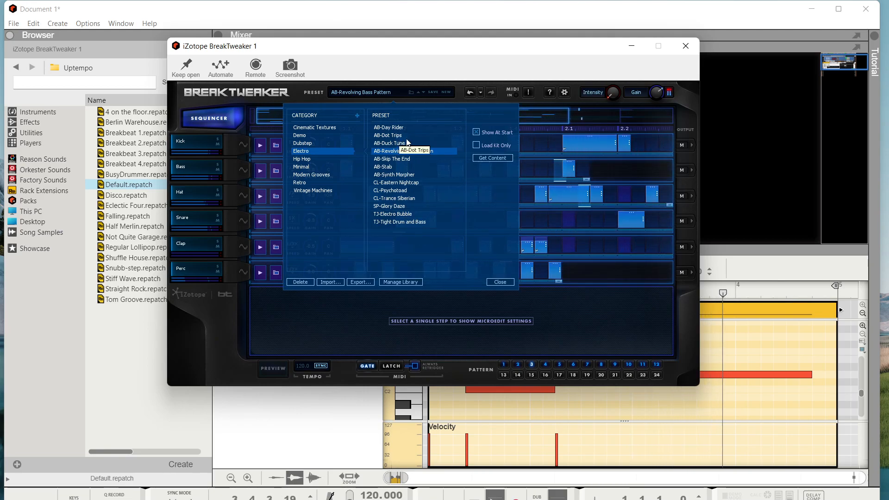
{"action": "left_click", "coordinate": [407, 137]}
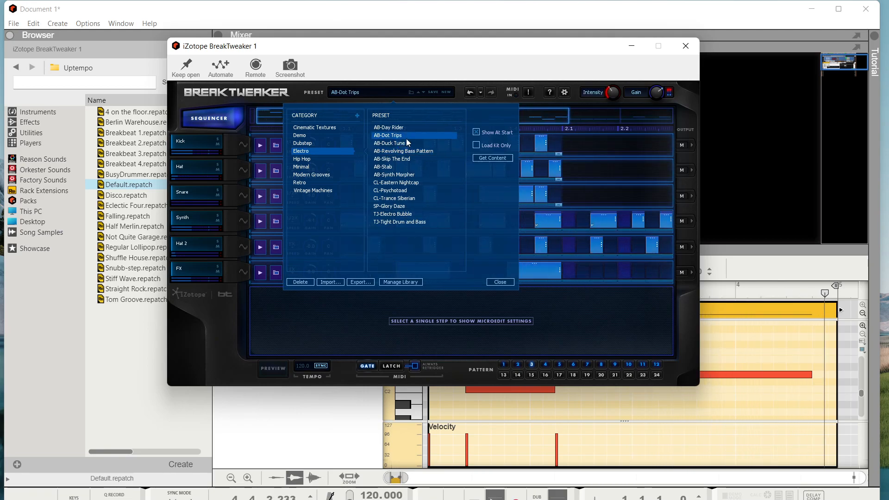
{"action": "left_click", "coordinate": [415, 184]}
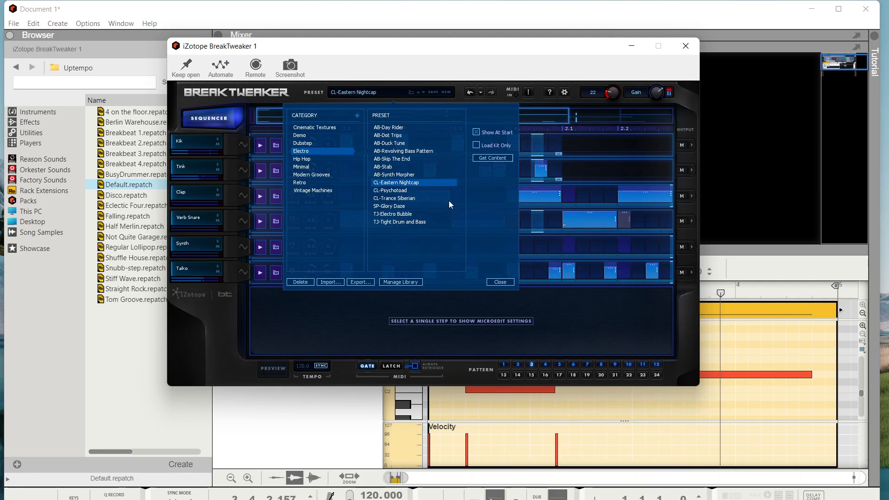
{"action": "left_click", "coordinate": [421, 208]}
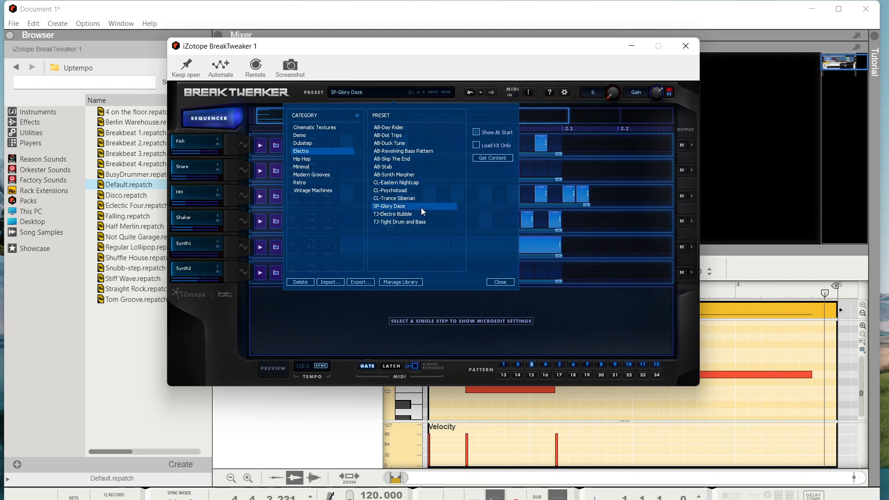
Step: Audition the Hip Hop presets AB-Hills, AB-Sin Bass, AB-Steamboat Hop and CL-Cold Frontin'
{"action": "left_click", "coordinate": [321, 160]}
{"action": "left_click", "coordinate": [391, 128]}
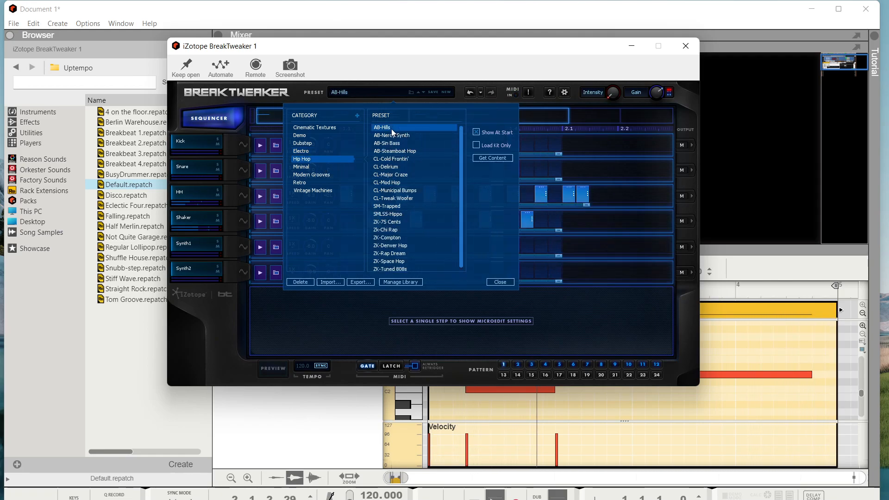
{"action": "left_click", "coordinate": [413, 145]}
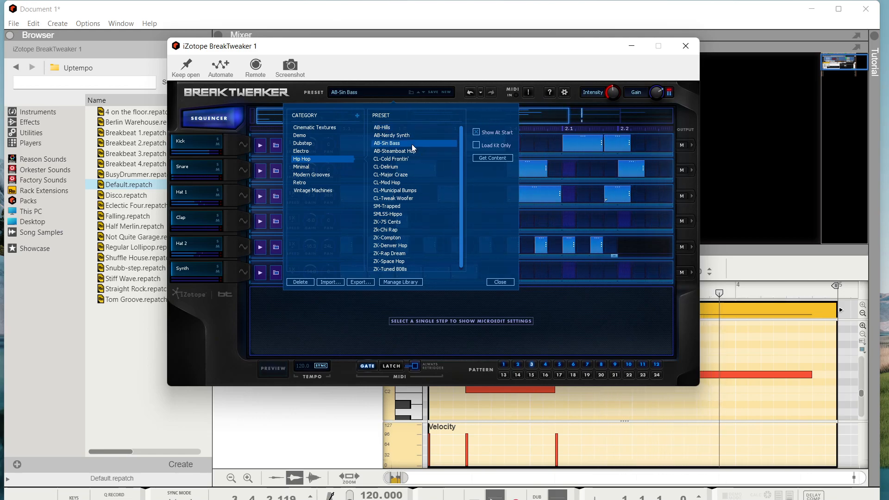
{"action": "left_click", "coordinate": [421, 151]}
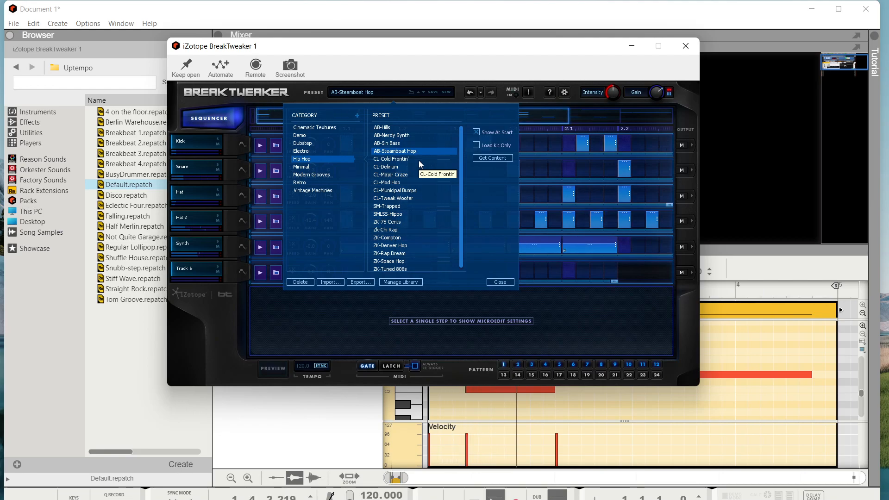
{"action": "left_click", "coordinate": [419, 162]}
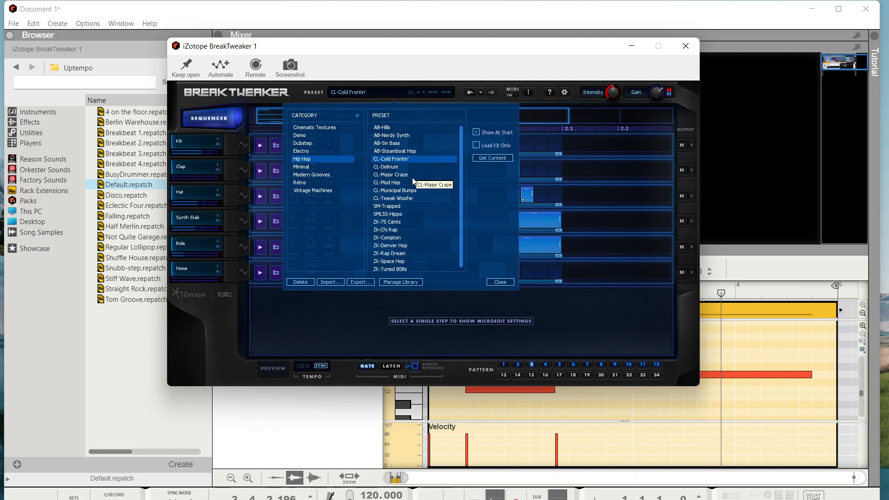
Step: Turn off tempo sync for CL-Cold Frontin', and load CL-Major Craze with its tempo sync also turned off
{"action": "left_click", "coordinate": [321, 366]}
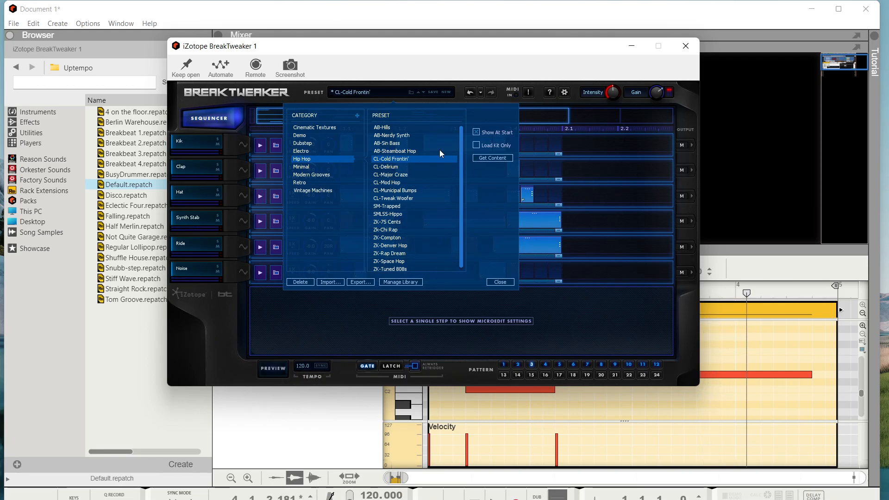
{"action": "left_click", "coordinate": [410, 173]}
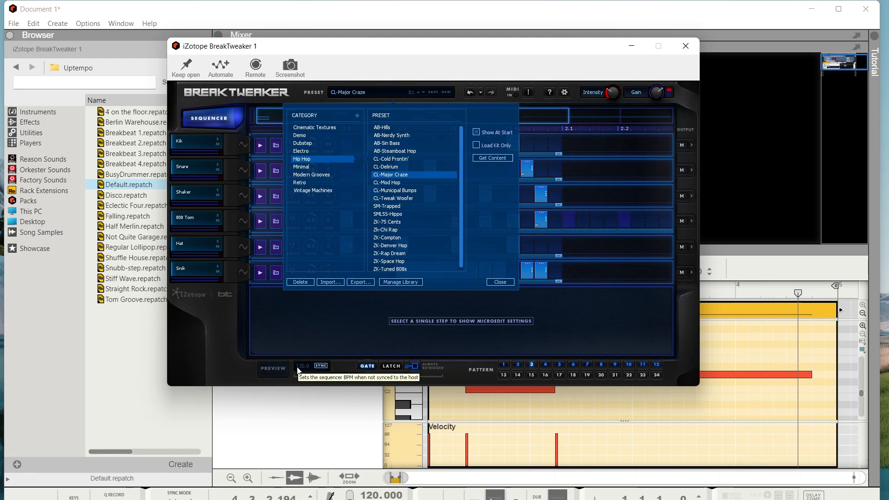
{"action": "left_click", "coordinate": [317, 366]}
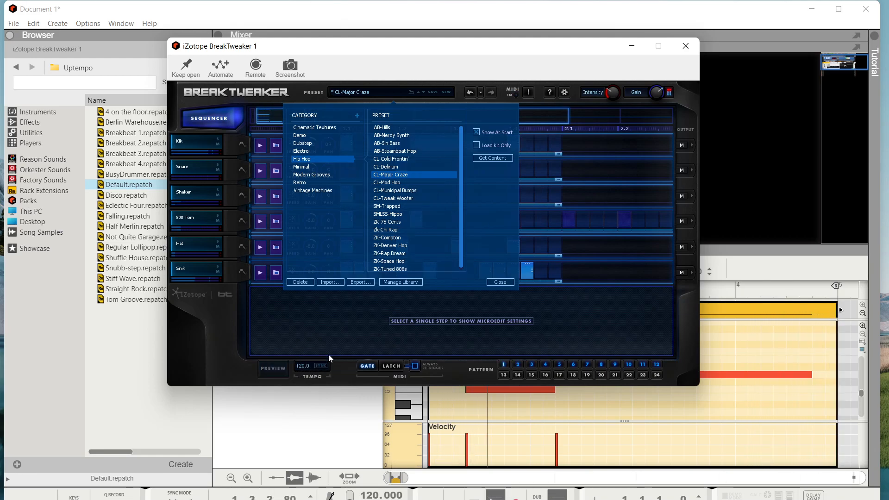
Step: Load the Hip Hop preset CL-Municipal Bumps with tempo sync on and set the song tempo to 96 BPM
{"action": "left_click", "coordinate": [407, 190]}
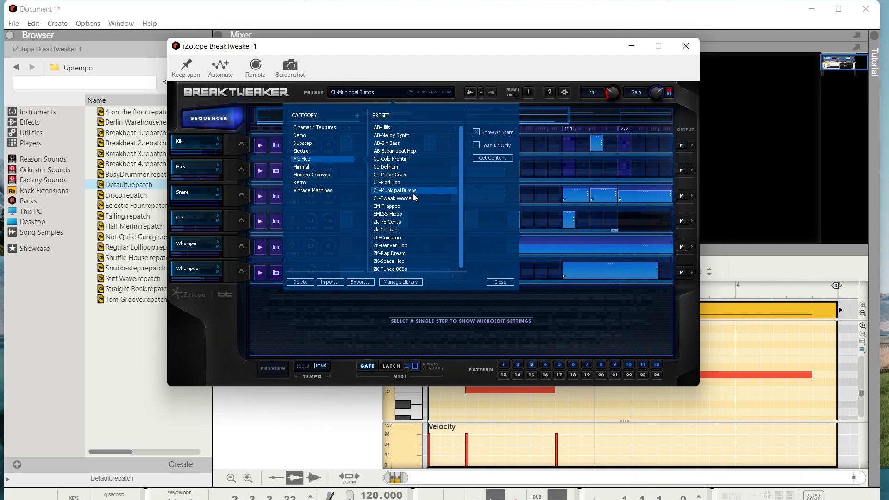
{"action": "left_click", "coordinate": [321, 366]}
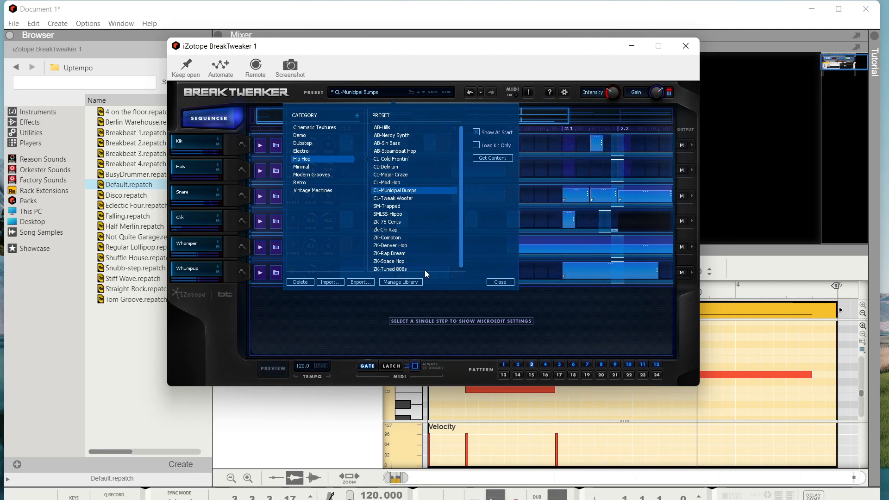
{"action": "left_click", "coordinate": [322, 368]}
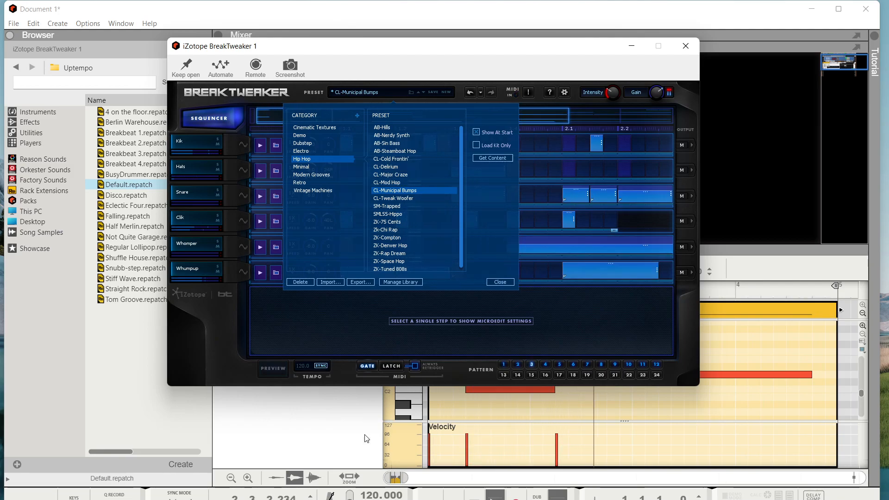
{"action": "left_click_drag", "start_coordinate": [373, 495], "coordinate": [372, 499]}
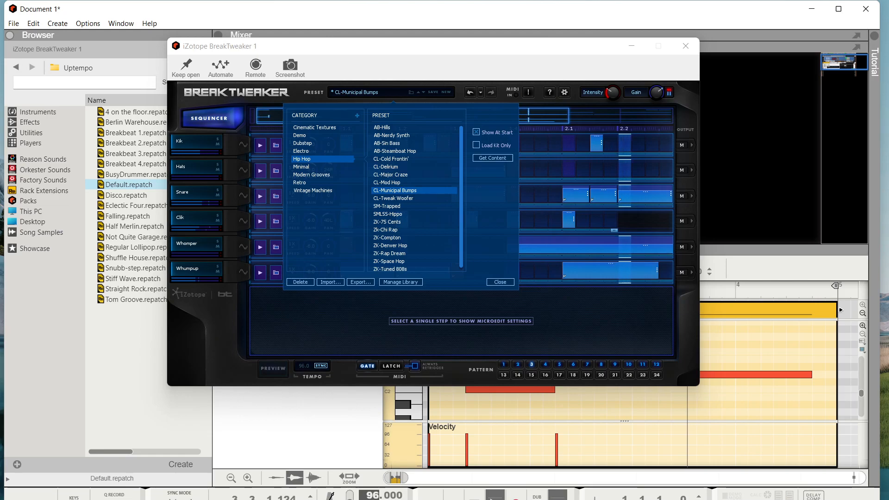
Step: Set the song tempo to 87 BPM and audition the Hip Hop presets ZK-Compton, ZK-Rap Dream and ZK-Space Hop
{"action": "left_click_drag", "start_coordinate": [370, 498], "coordinate": [371, 499]}
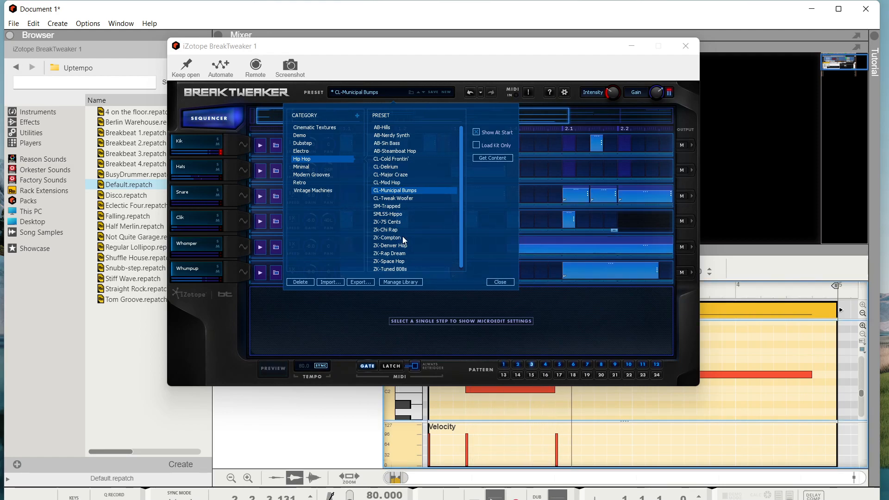
{"action": "left_click_drag", "start_coordinate": [373, 496], "coordinate": [375, 481]}
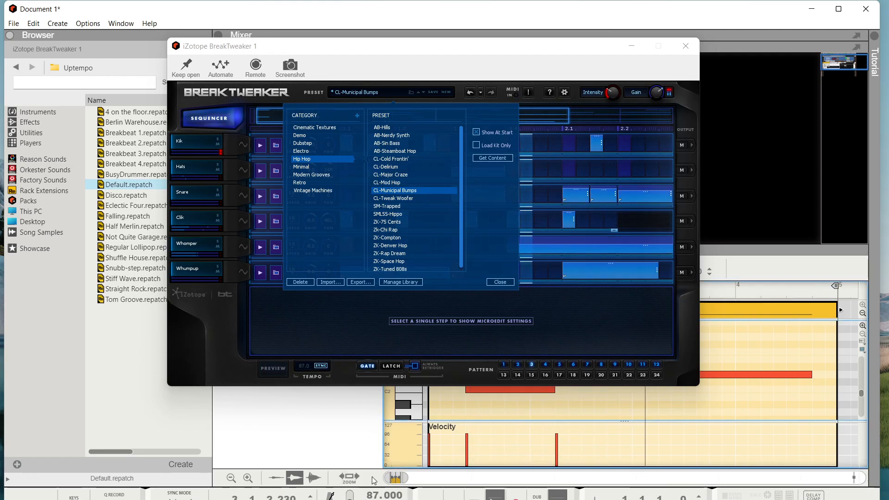
{"action": "left_click", "coordinate": [402, 234]}
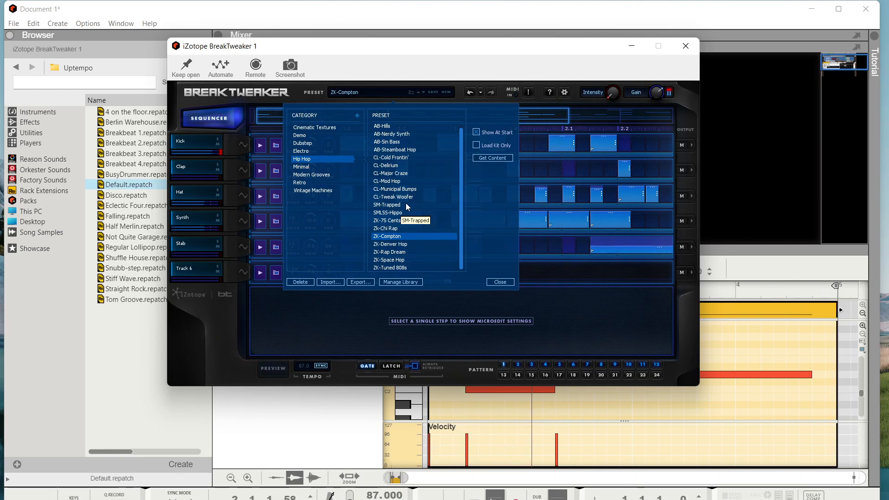
{"action": "left_click", "coordinate": [417, 251]}
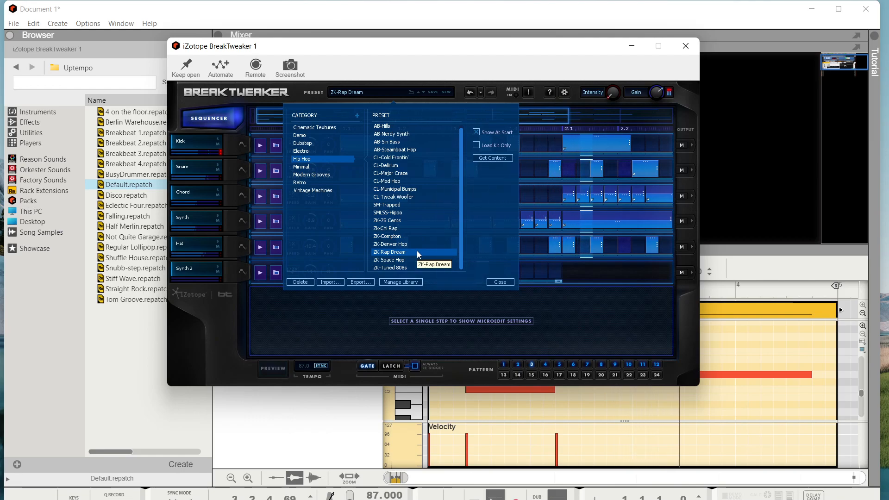
{"action": "left_click", "coordinate": [412, 262]}
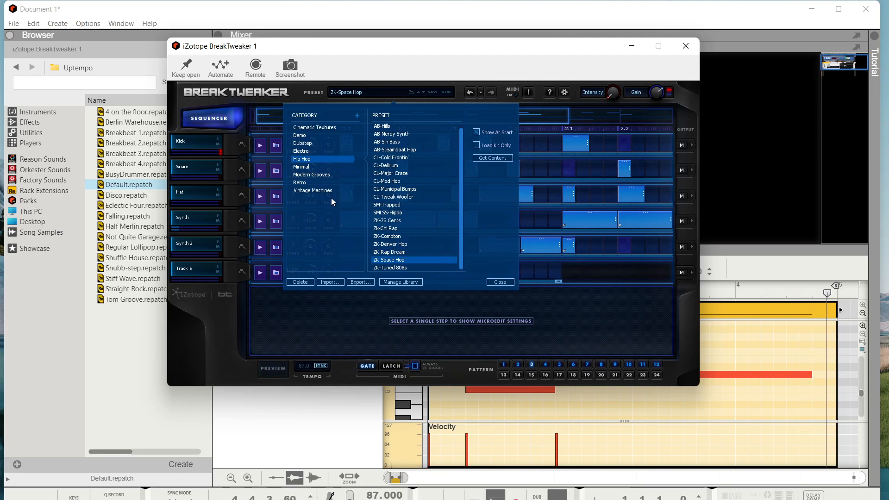
Step: Audition the Modern Grooves presets Bass Life, Big Beats, Bring It, Cyberworld and Drop It
{"action": "left_click", "coordinate": [304, 174]}
{"action": "left_click", "coordinate": [414, 166]}
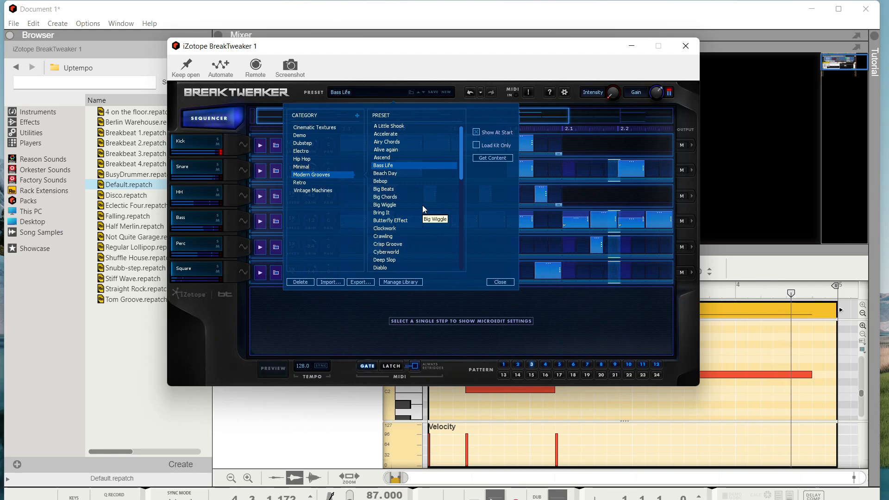
{"action": "left_click", "coordinate": [393, 188]}
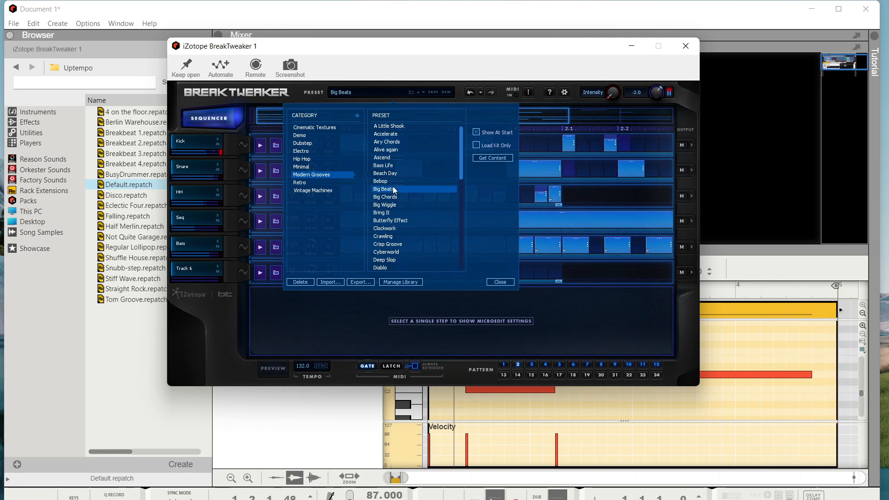
{"action": "left_click", "coordinate": [409, 213]}
{"action": "scroll", "coordinate": [431, 213], "scroll_direction": "down", "scroll_amount": 2}
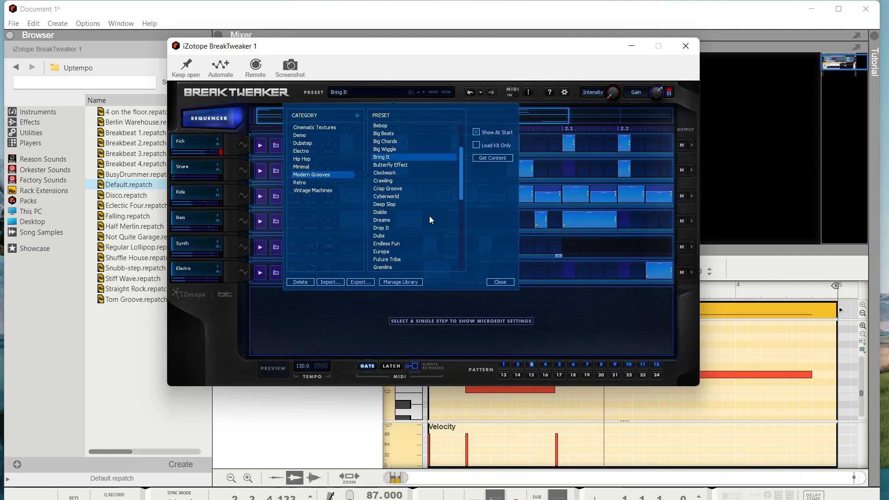
{"action": "left_click", "coordinate": [402, 198]}
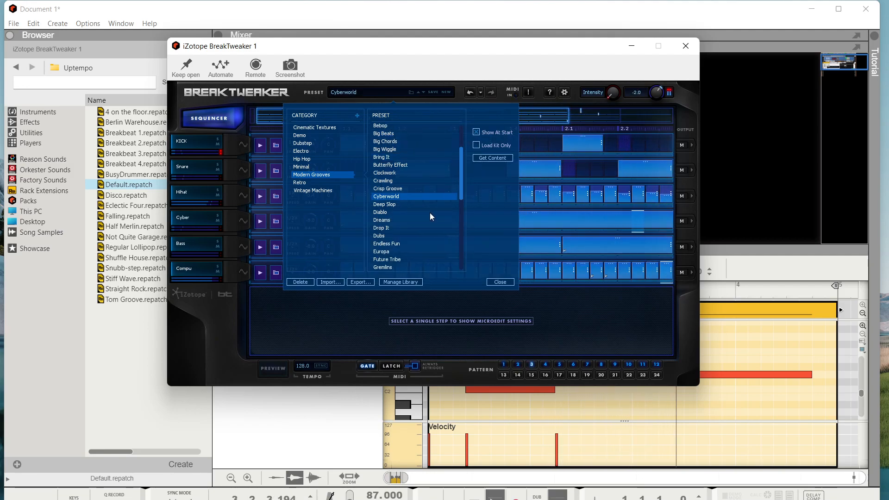
{"action": "left_click", "coordinate": [396, 227]}
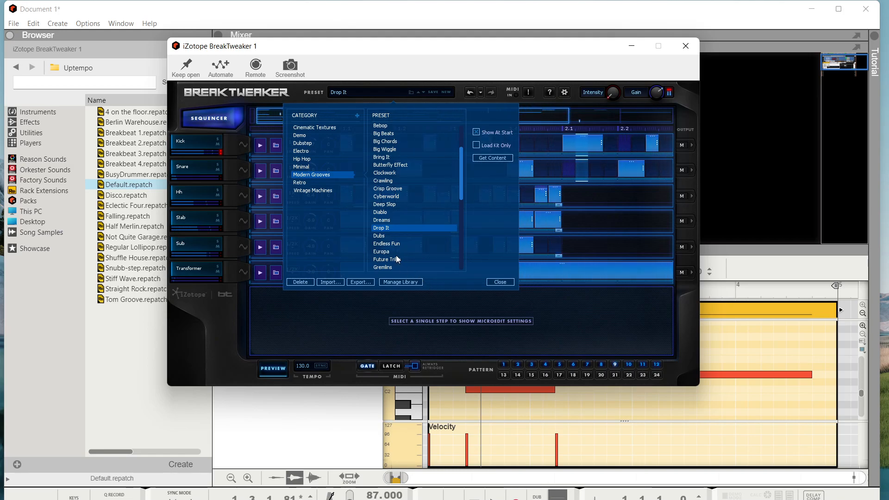
Step: Load the Modern Grooves preset Europa and preview its patterns 4 and 6
{"action": "left_click", "coordinate": [381, 251]}
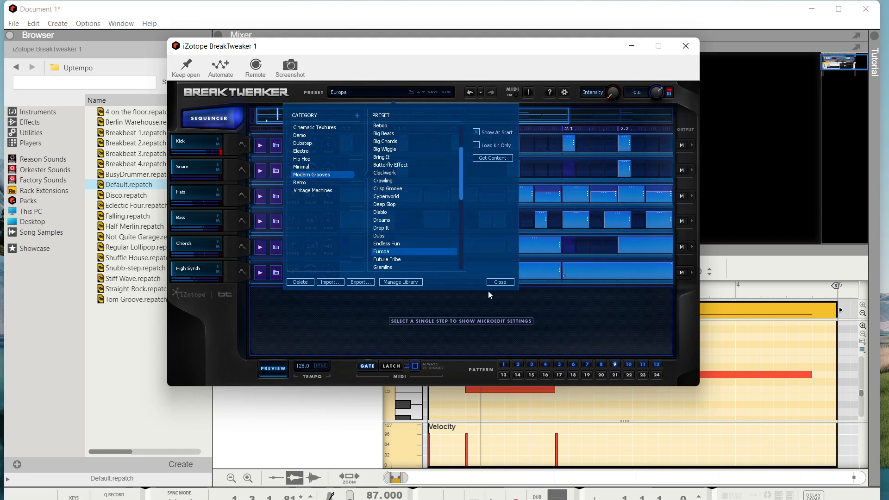
{"action": "left_click", "coordinate": [546, 364]}
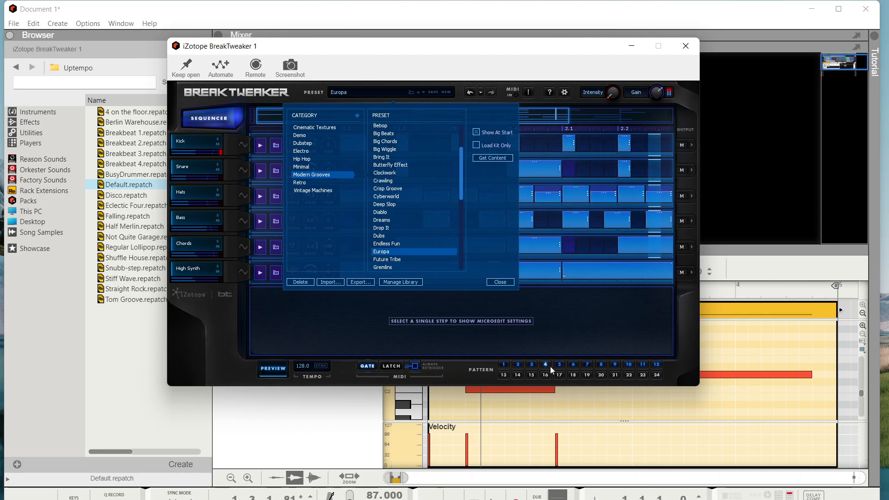
{"action": "left_click", "coordinate": [575, 365]}
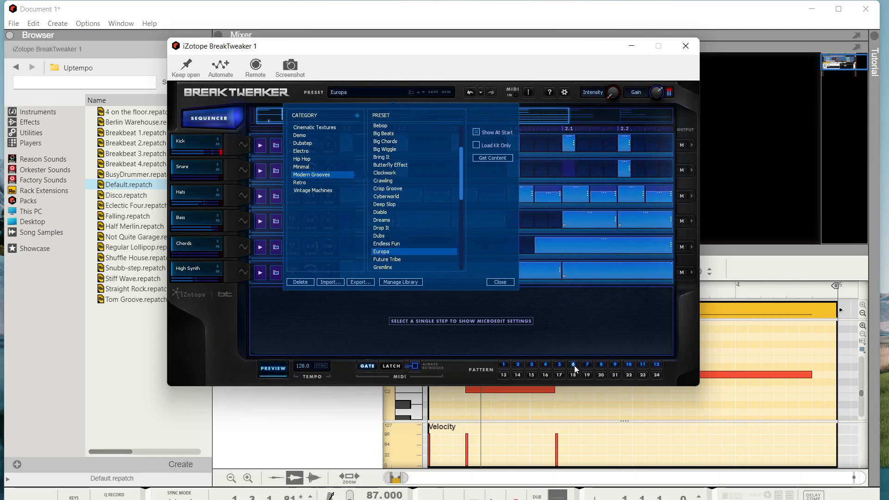
Step: Audition the Vintage Machines presets JF-Forest Thumper, JF-Ghost Life, JF-Haters, JF-LED Burn and JF-Marchin
{"action": "left_click", "coordinate": [315, 193]}
{"action": "left_click", "coordinate": [404, 141]}
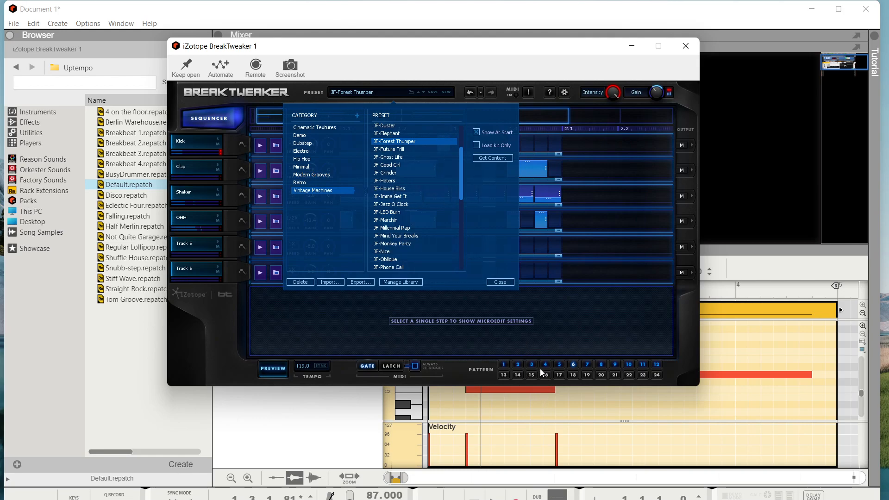
{"action": "left_click", "coordinate": [426, 157]}
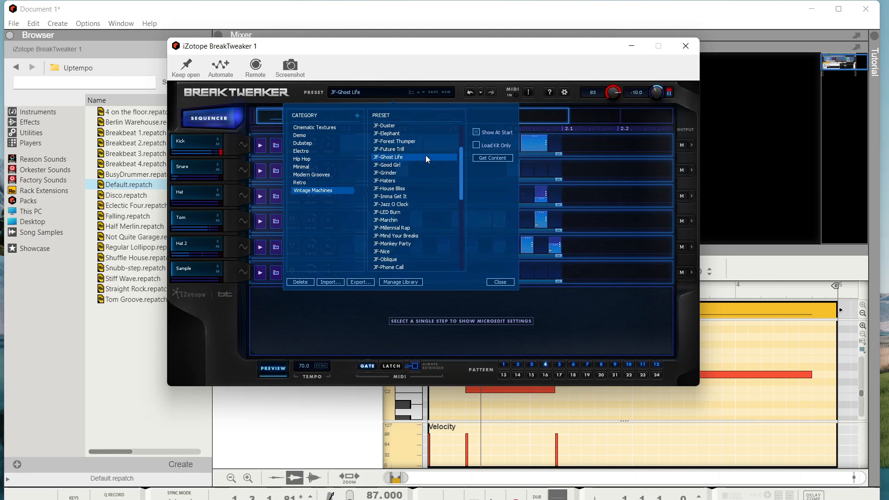
{"action": "left_click", "coordinate": [433, 180]}
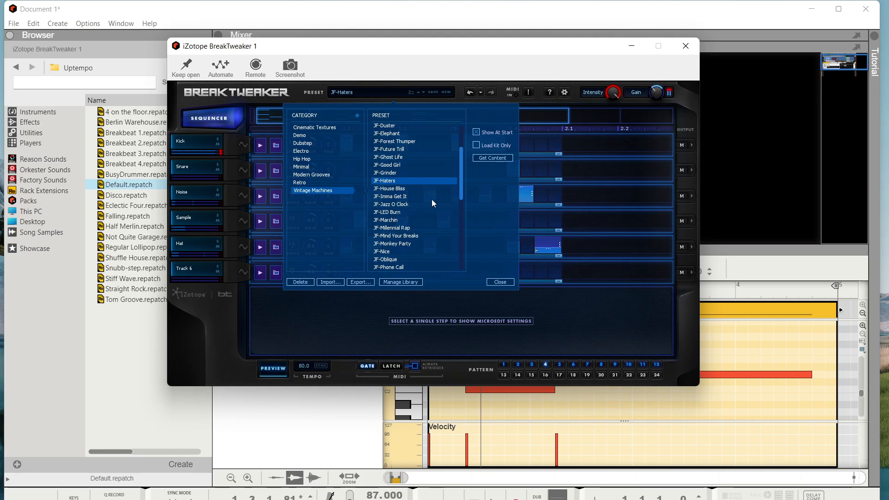
{"action": "left_click", "coordinate": [426, 212]}
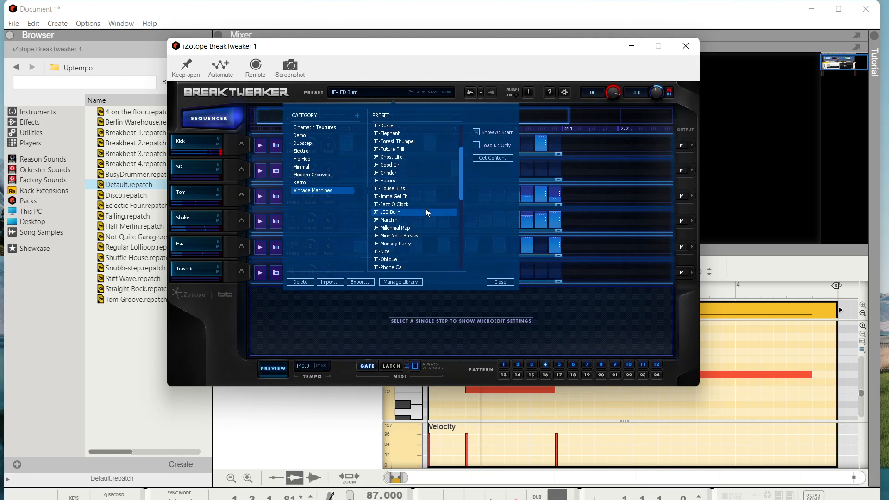
{"action": "left_click", "coordinate": [424, 220]}
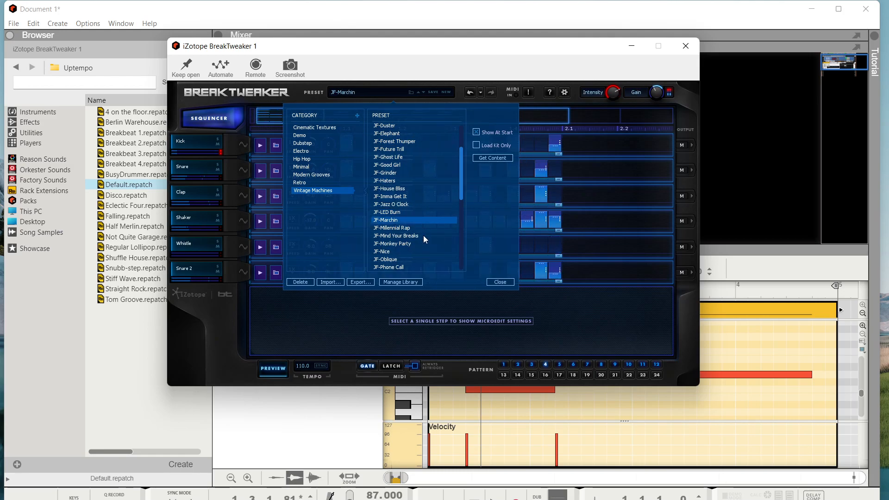
Step: Audition the Vintage Machines presets JF-Mind Your Breaks, JF-Purpetrator and JF-Stomp
{"action": "left_click", "coordinate": [423, 235]}
{"action": "scroll", "coordinate": [423, 235], "scroll_direction": "down", "scroll_amount": 3}
{"action": "left_click", "coordinate": [414, 211]}
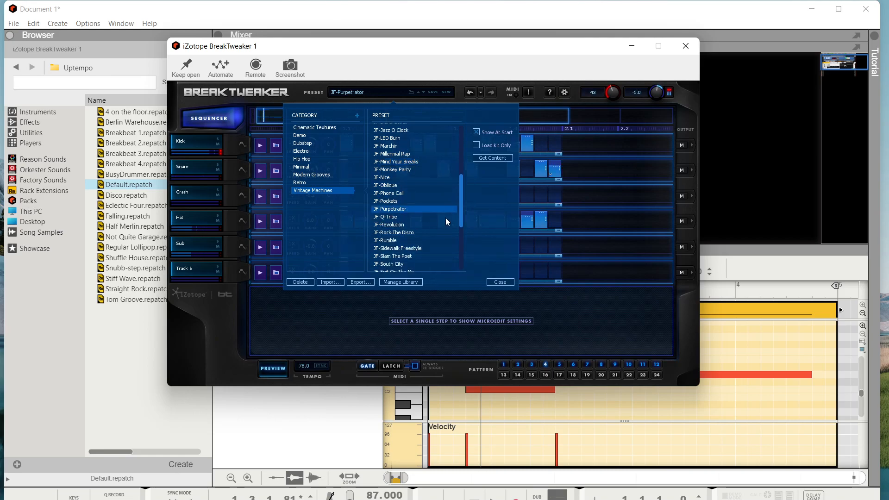
{"action": "scroll", "coordinate": [429, 224], "scroll_direction": "down", "scroll_amount": 3}
{"action": "left_click", "coordinate": [423, 225]}
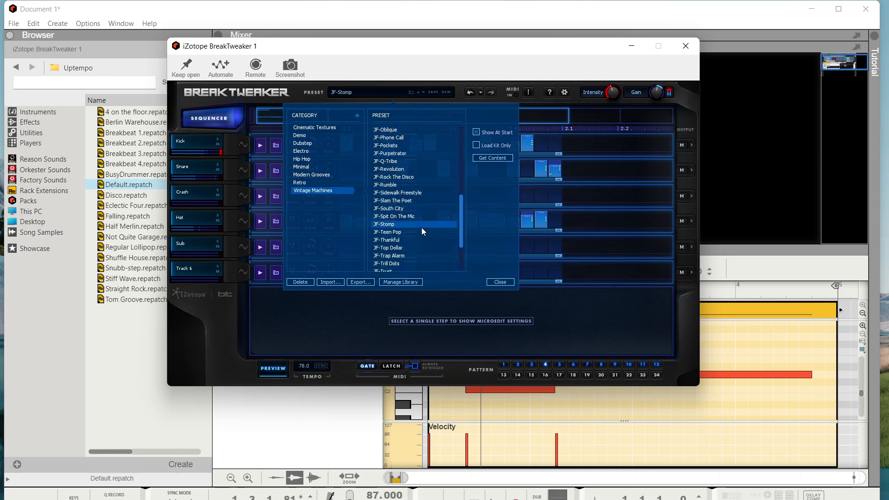
Step: Load the Retro preset AB-Dark Synths and preview its patterns 2 and 10
{"action": "left_click", "coordinate": [299, 182]}
{"action": "left_click", "coordinate": [391, 135]}
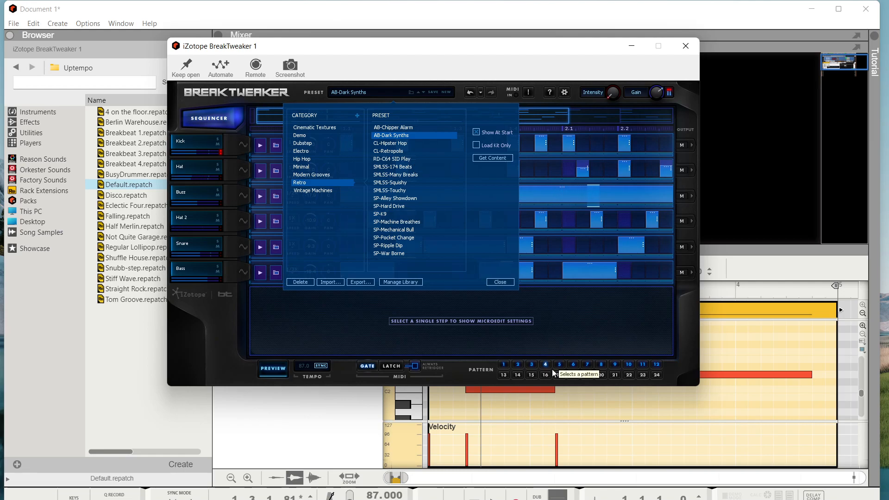
{"action": "left_click", "coordinate": [519, 365]}
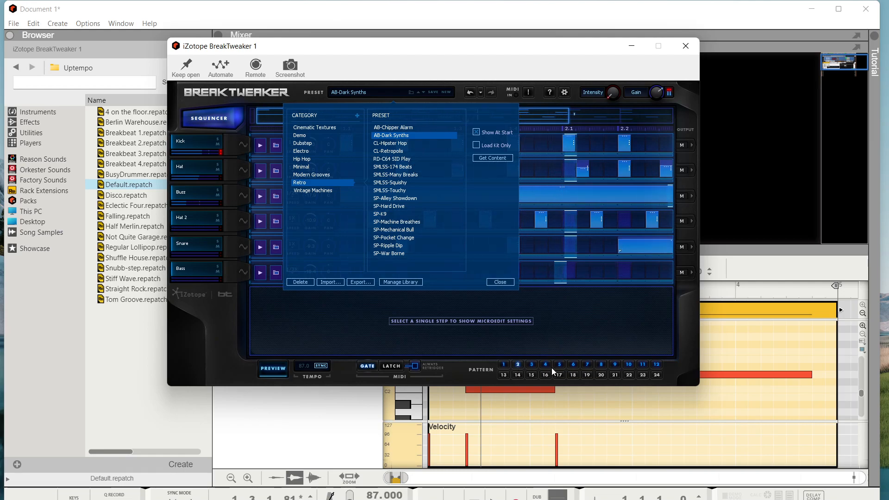
{"action": "left_click", "coordinate": [631, 369]}
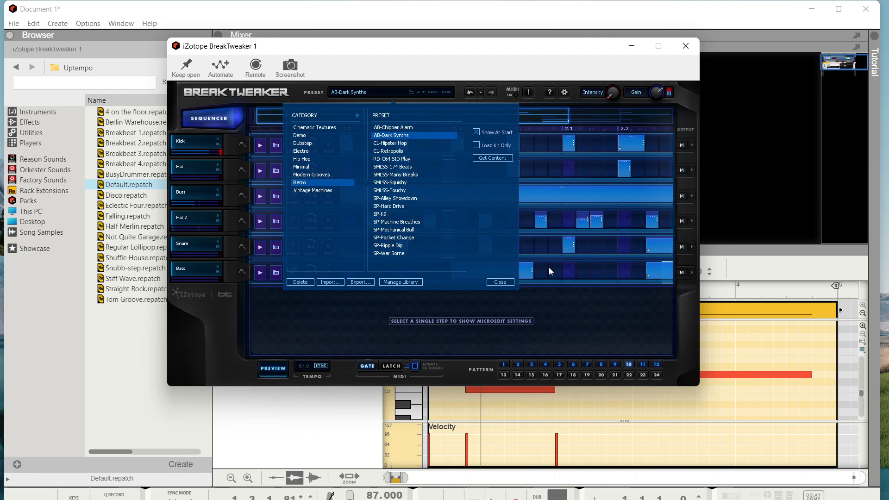
Step: Audition the Retro presets RD-C64 SID Play, SMLSS-Many Breaks, SMLSS-Squishy and SMLSS-Touchy
{"action": "left_click", "coordinate": [417, 160]}
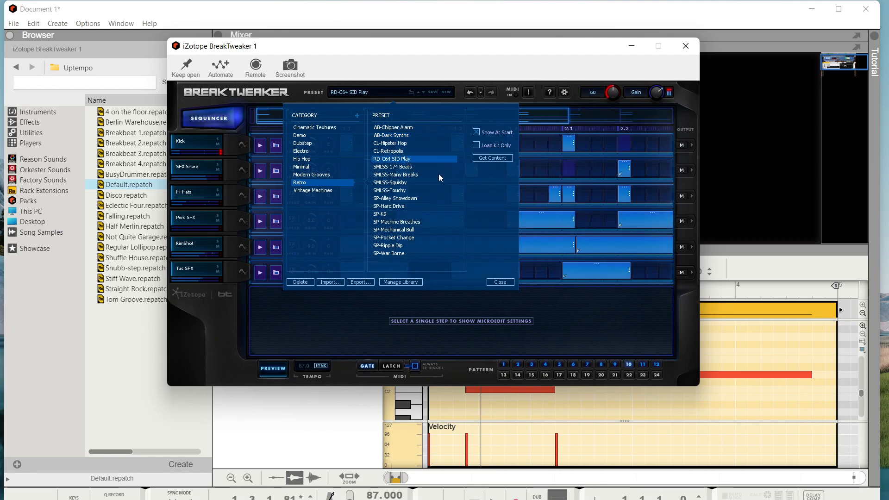
{"action": "left_click", "coordinate": [421, 175]}
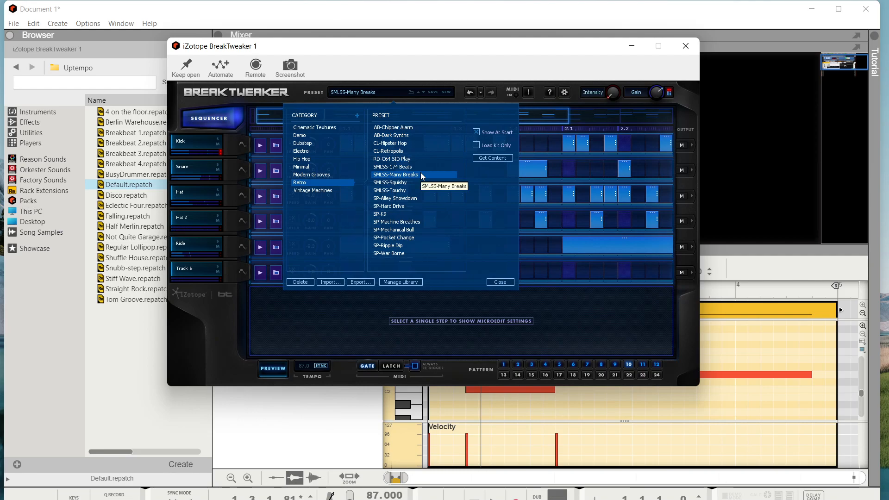
{"action": "left_click", "coordinate": [421, 182]}
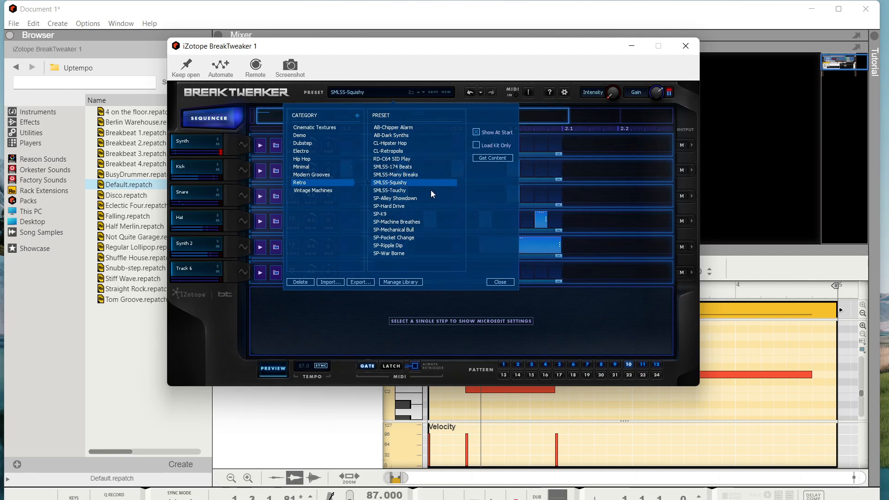
{"action": "left_click", "coordinate": [429, 191]}
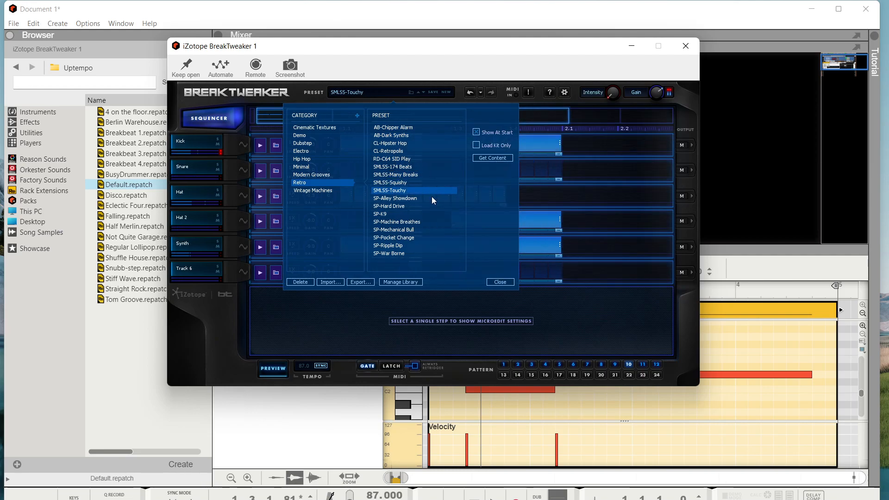
Step: Audition the Retro presets SP-Alley Showdown, SP-K9 and SP-Machine Breathes, and load SP-Mechanical Bull
{"action": "left_click", "coordinate": [433, 199]}
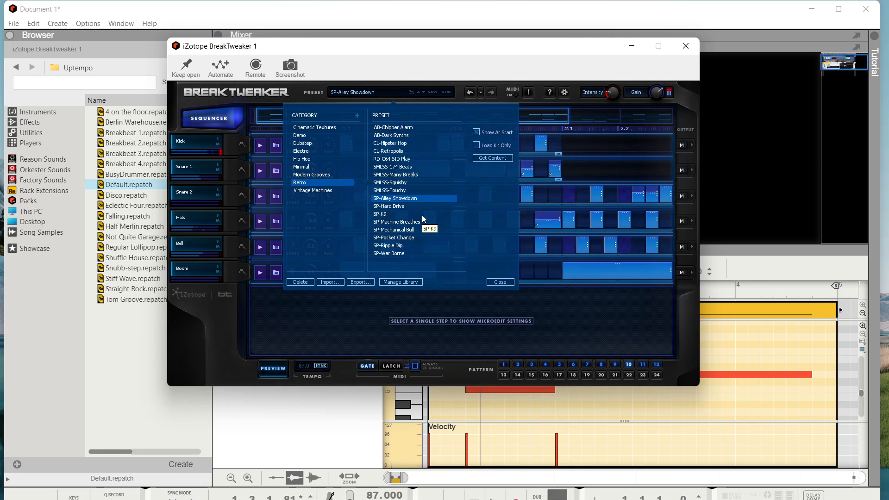
{"action": "left_click", "coordinate": [422, 215]}
{"action": "left_click", "coordinate": [431, 224]}
{"action": "left_click", "coordinate": [428, 231]}
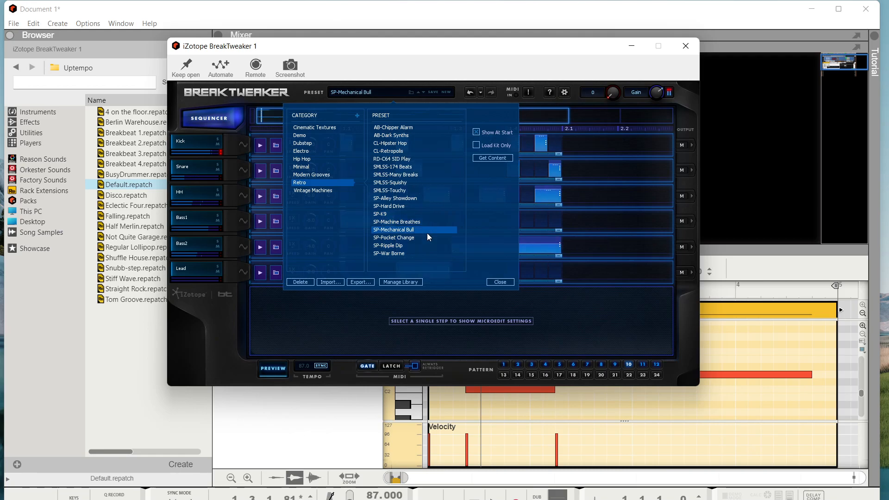
Step: Close the preset browser, preview patterns 4, 3 and 1 of SP-Mechanical Bull, and stop the song playback
{"action": "left_click", "coordinate": [503, 284]}
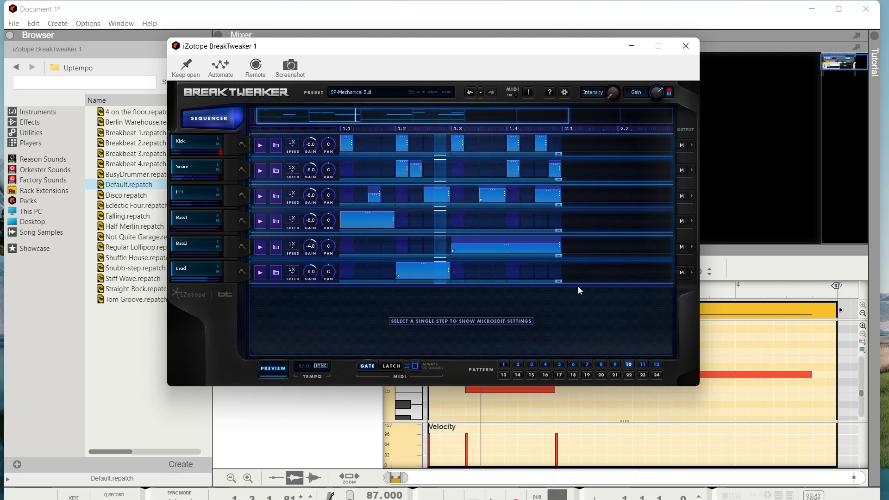
{"action": "left_click", "coordinate": [550, 364]}
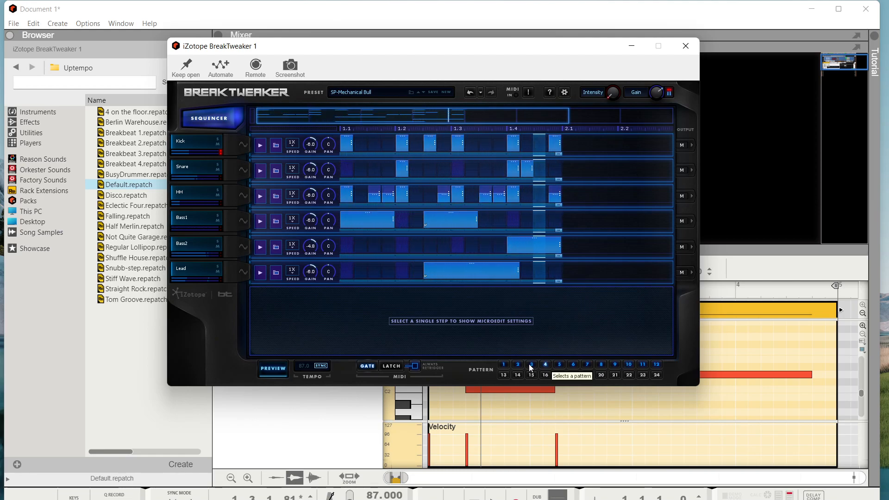
{"action": "left_click", "coordinate": [532, 365]}
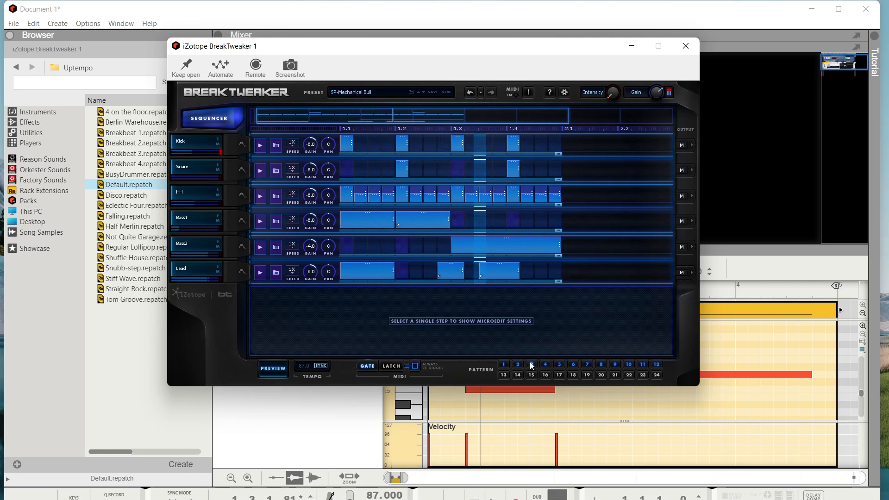
{"action": "left_click", "coordinate": [505, 365]}
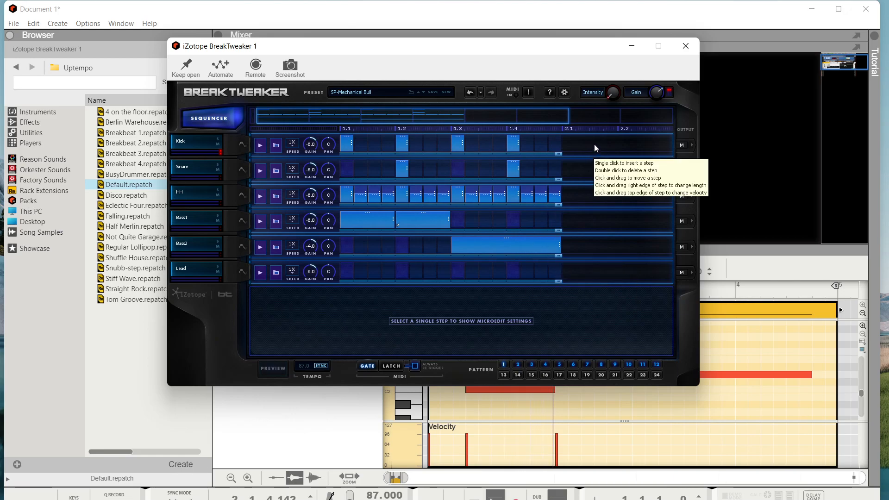
{"action": "key", "text": "space"}
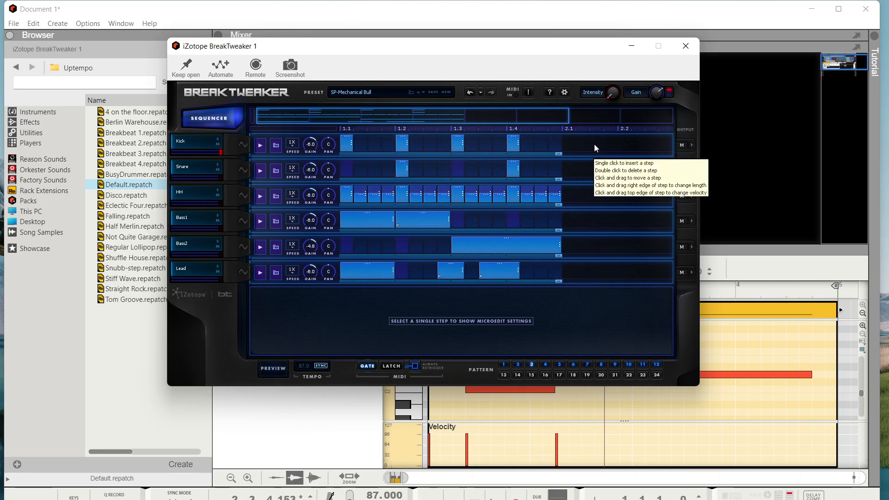